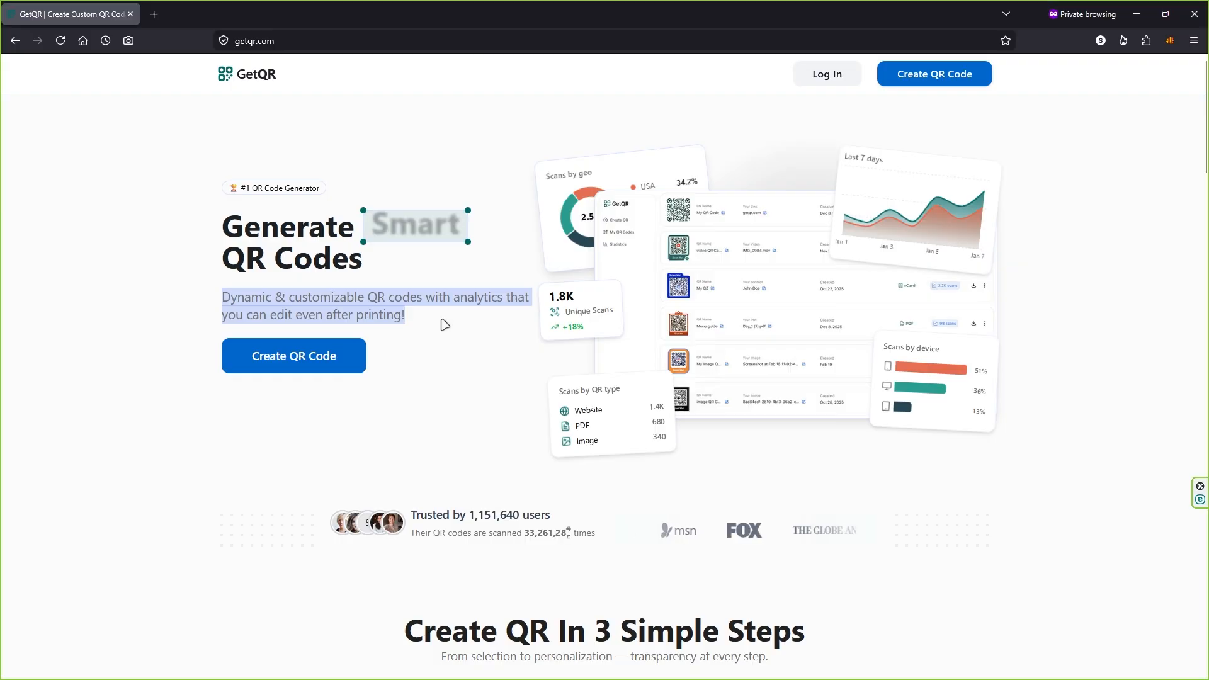
click(442, 320)
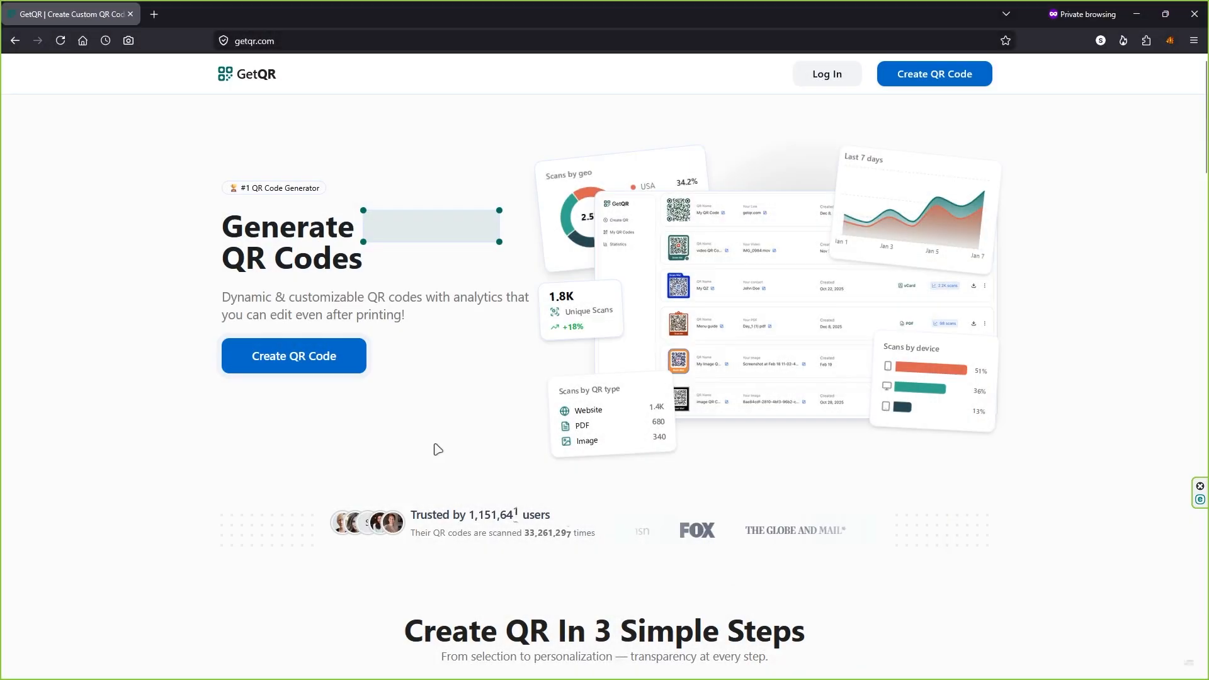
scroll(441, 459, down, 2)
drag(412, 453, 576, 452)
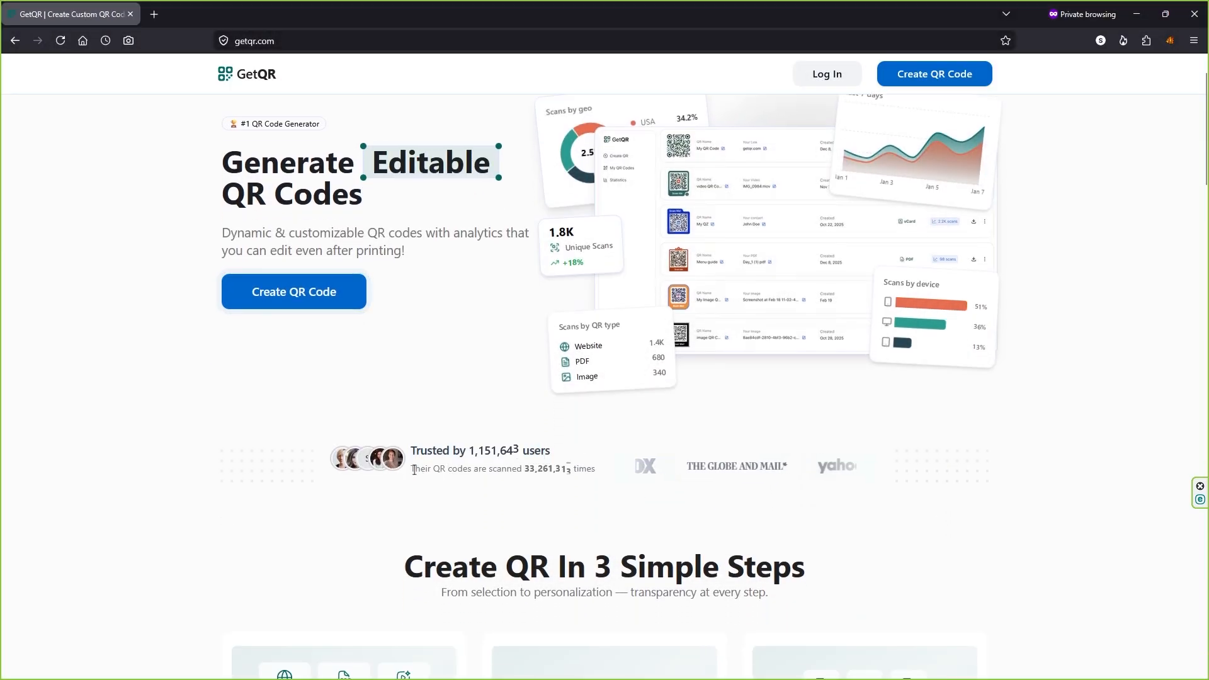
drag(413, 469, 556, 466)
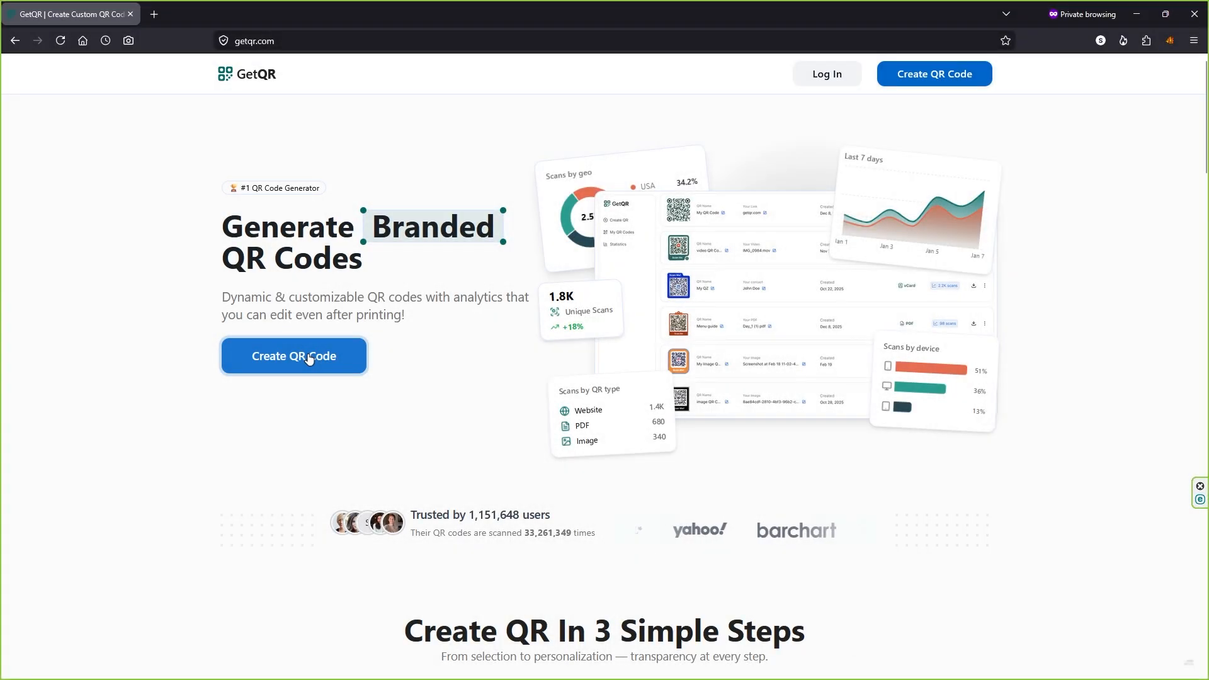
Start creating a QR code and choose Website as its type
click(315, 352)
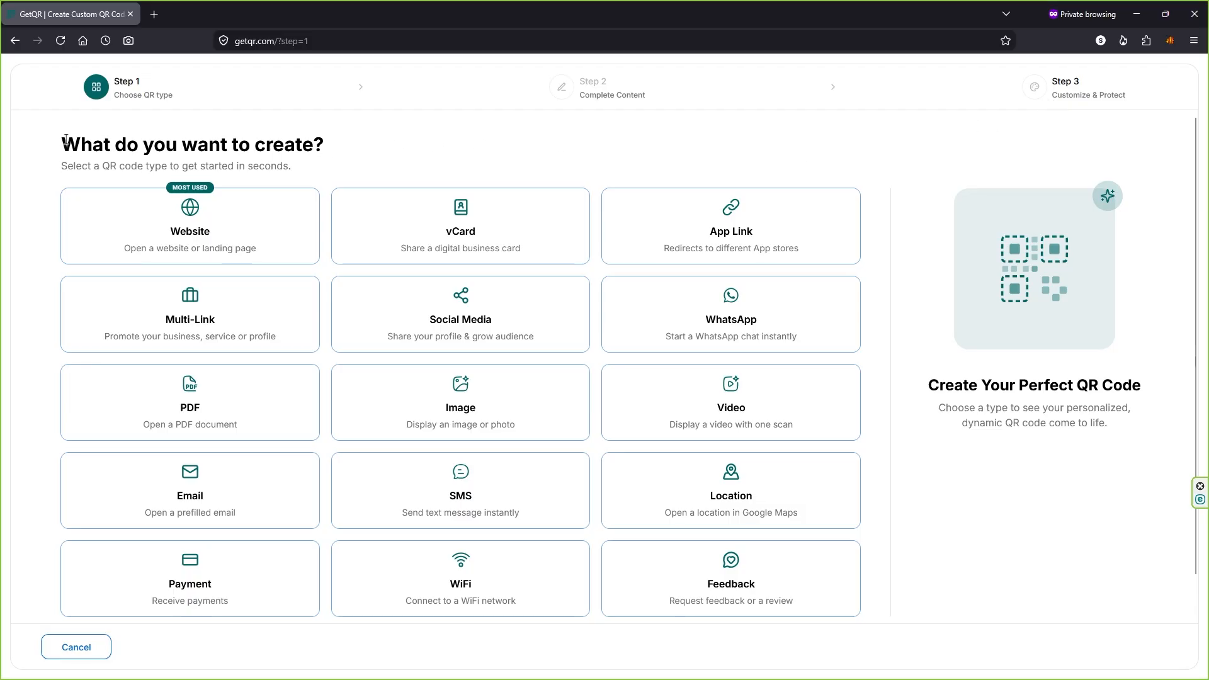
drag(65, 138, 338, 158)
click(365, 144)
drag(70, 166, 295, 170)
click(296, 171)
scroll(567, 497, down, 1)
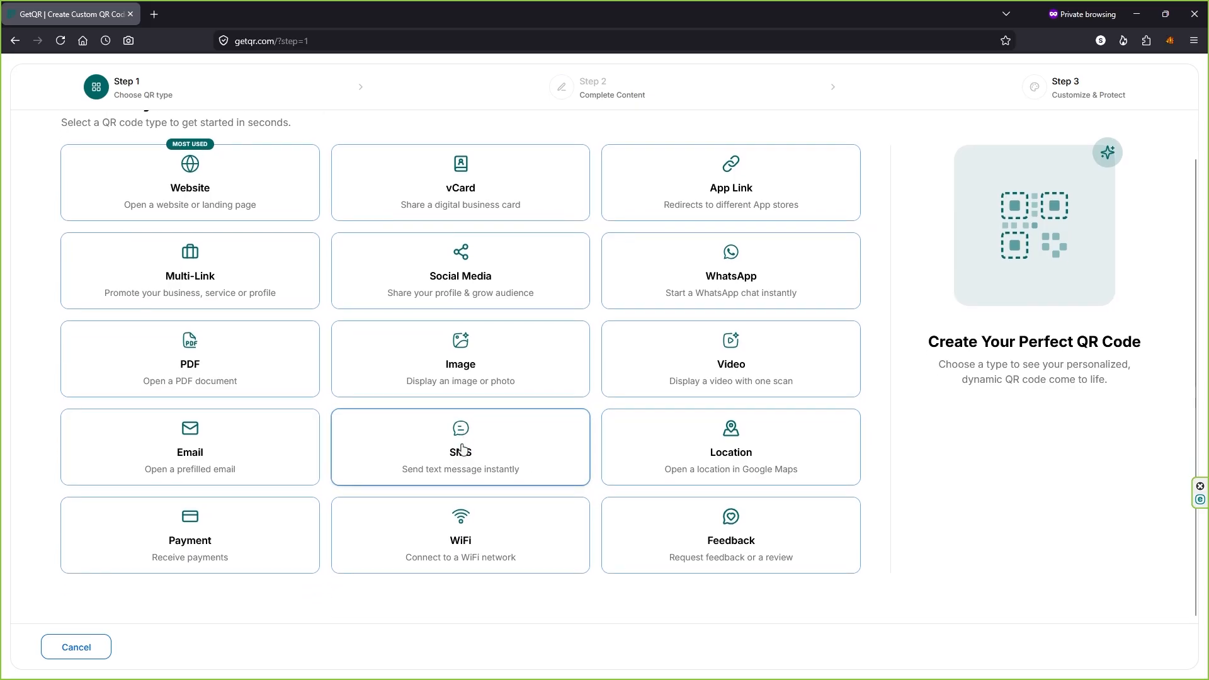
scroll(378, 434, up, 1)
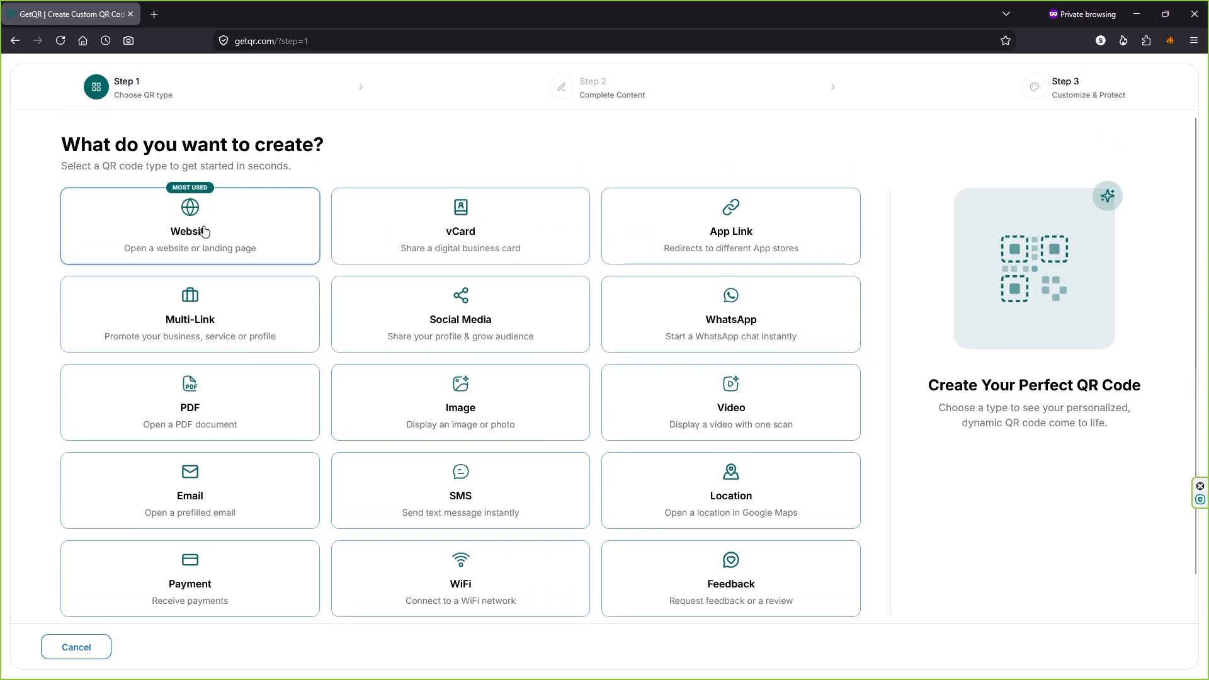
click(183, 207)
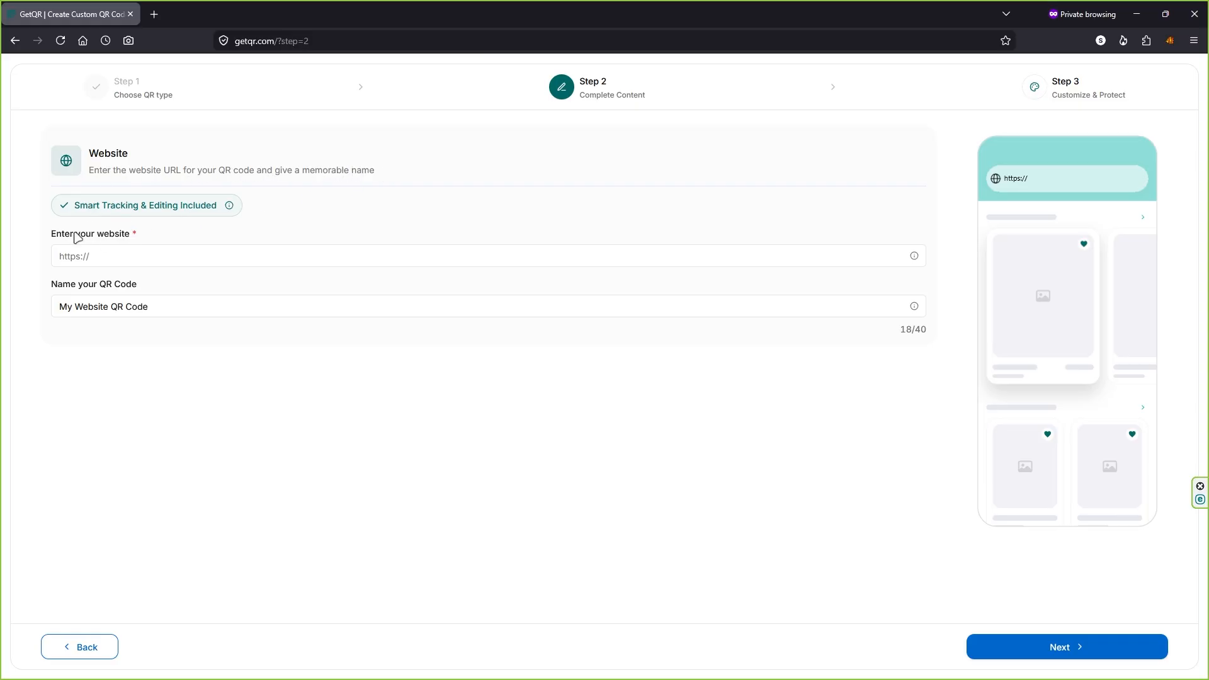
click(98, 254)
click(98, 256)
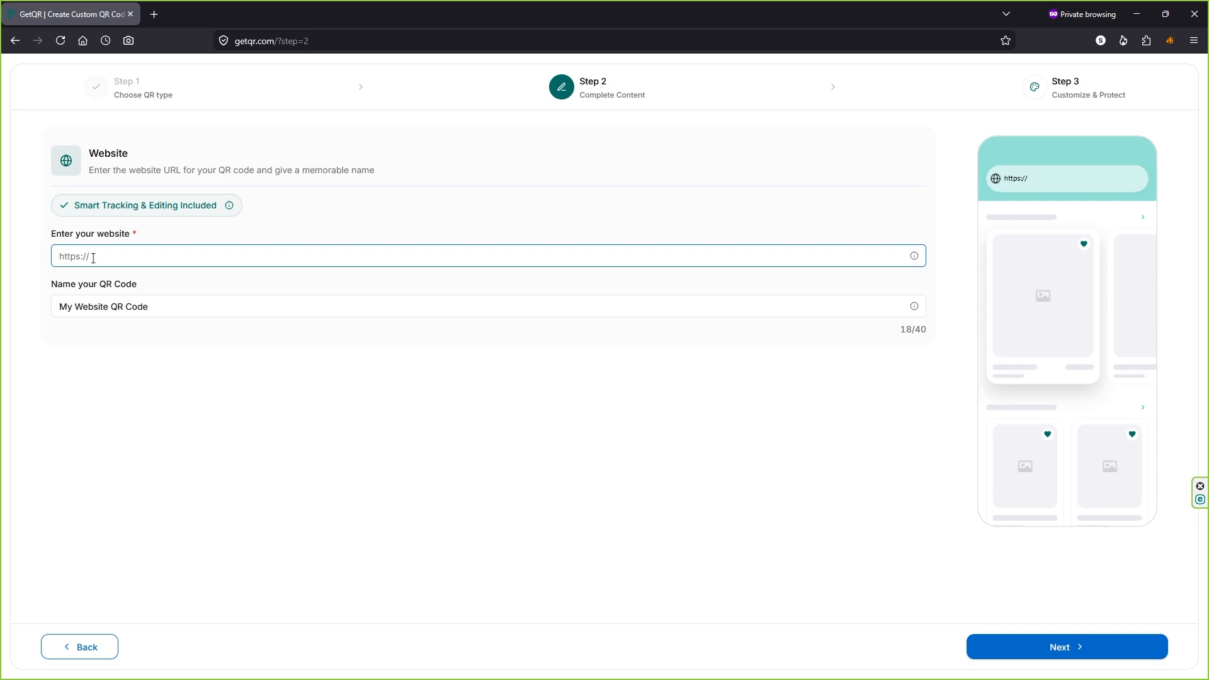
text(https://www.ranasvfx.com)
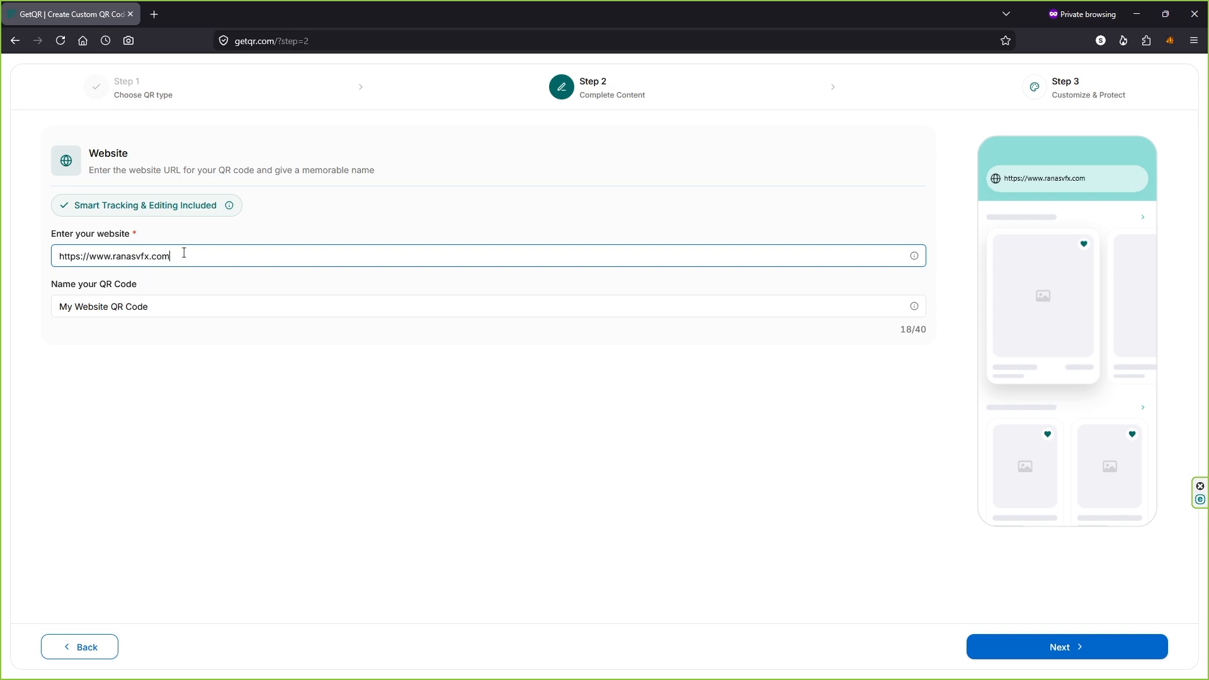
Keep My Website QR Code as the code's name and continue to the Customize & Protect step
drag(64, 308, 183, 305)
click(185, 305)
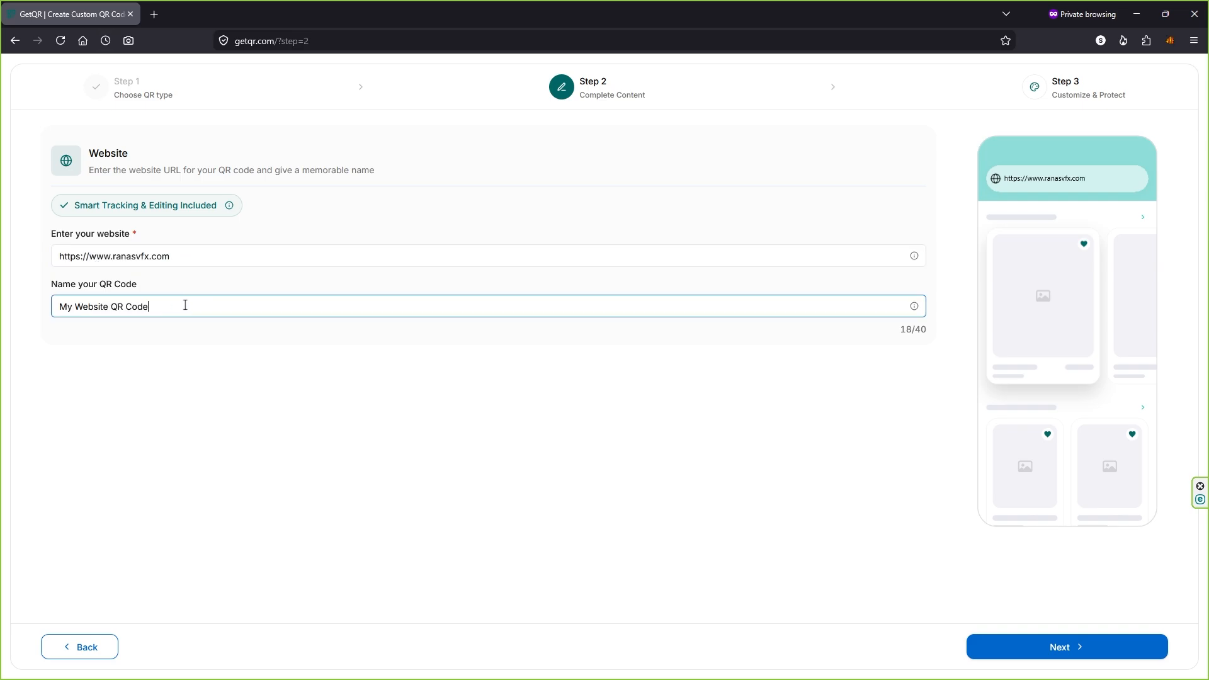
drag(59, 285, 136, 284)
click(153, 285)
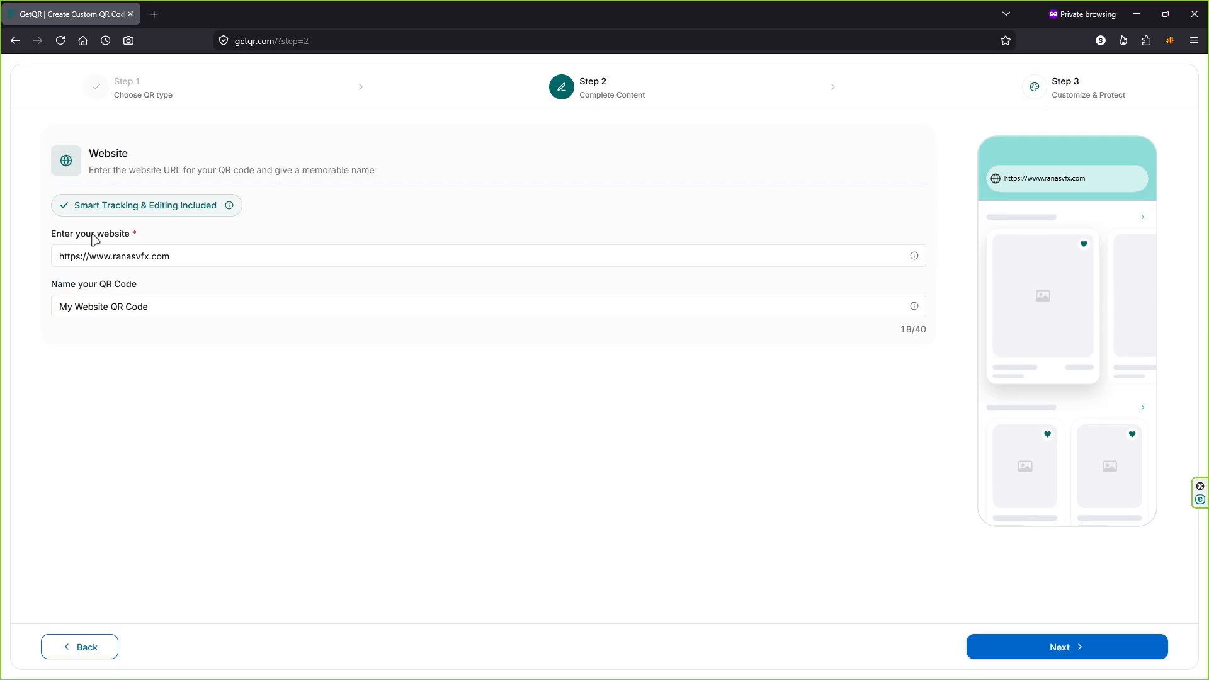
drag(65, 236, 138, 234)
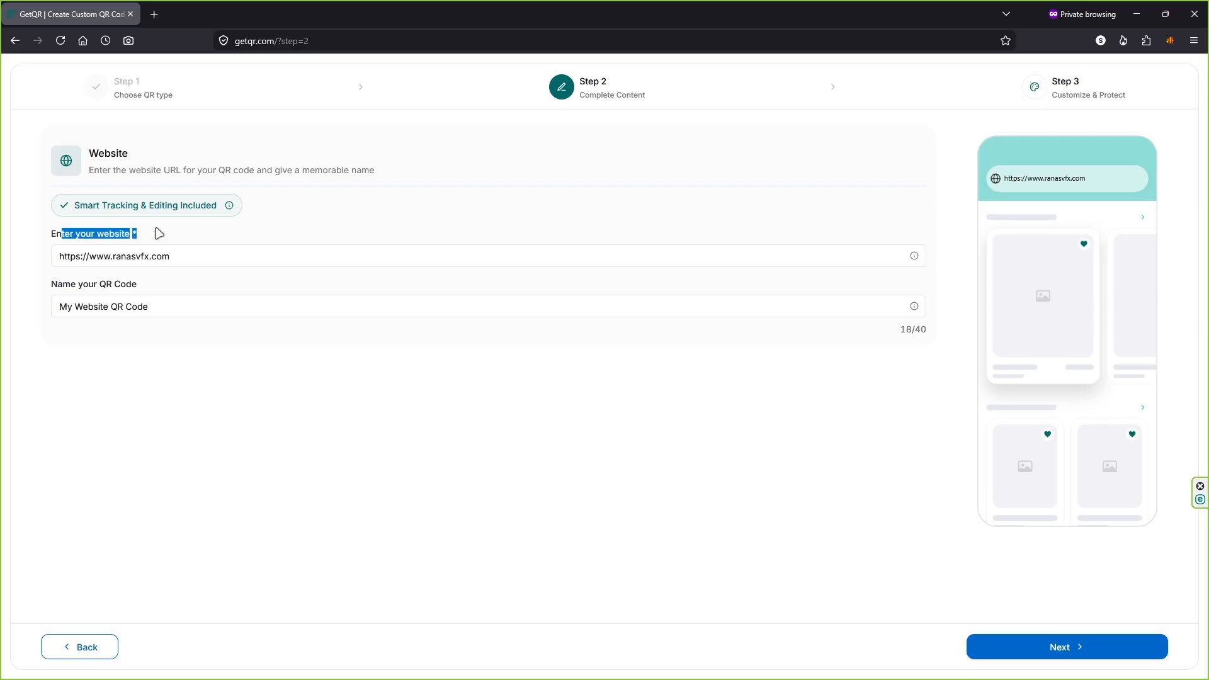
click(158, 238)
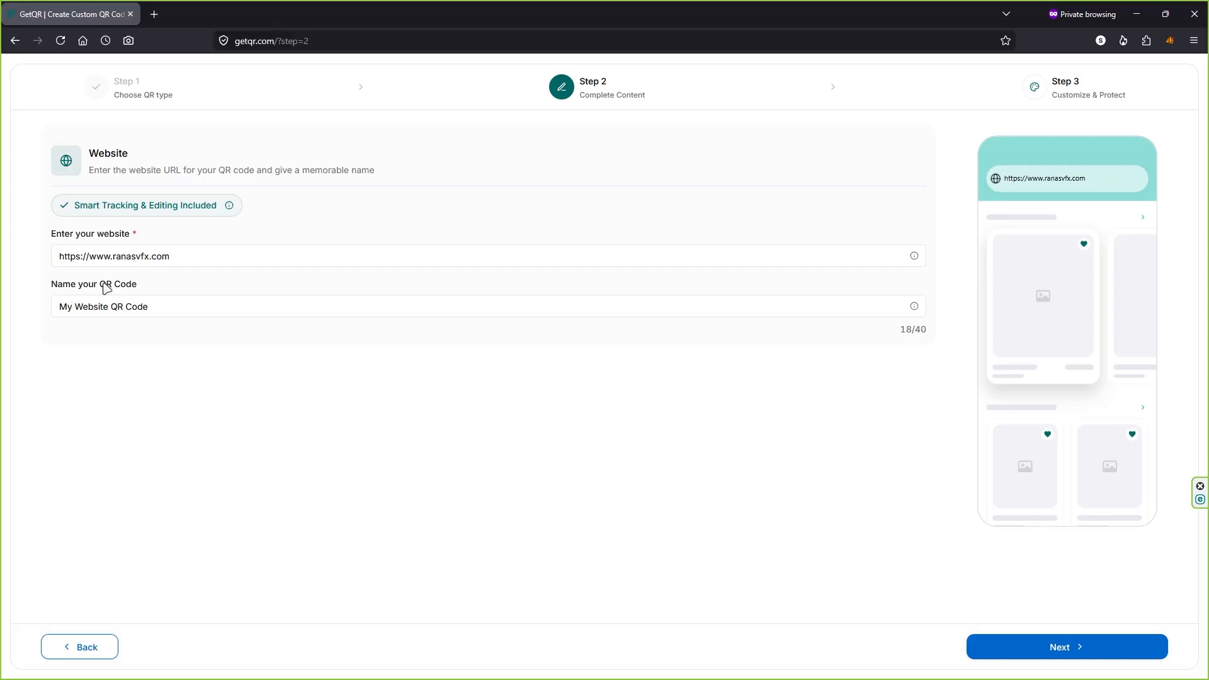
drag(70, 285, 126, 280)
click(161, 282)
click(1060, 648)
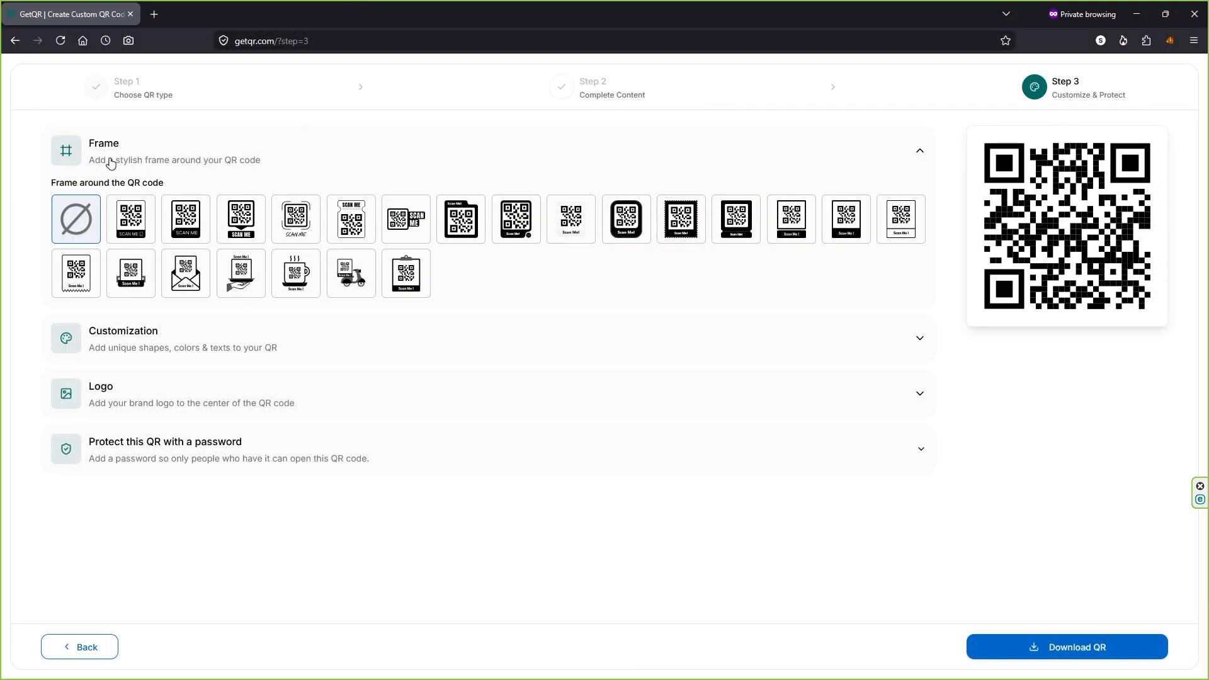
Try the first seven frame designs around the QR code one after another, ending on the folder-shaped frame
click(130, 222)
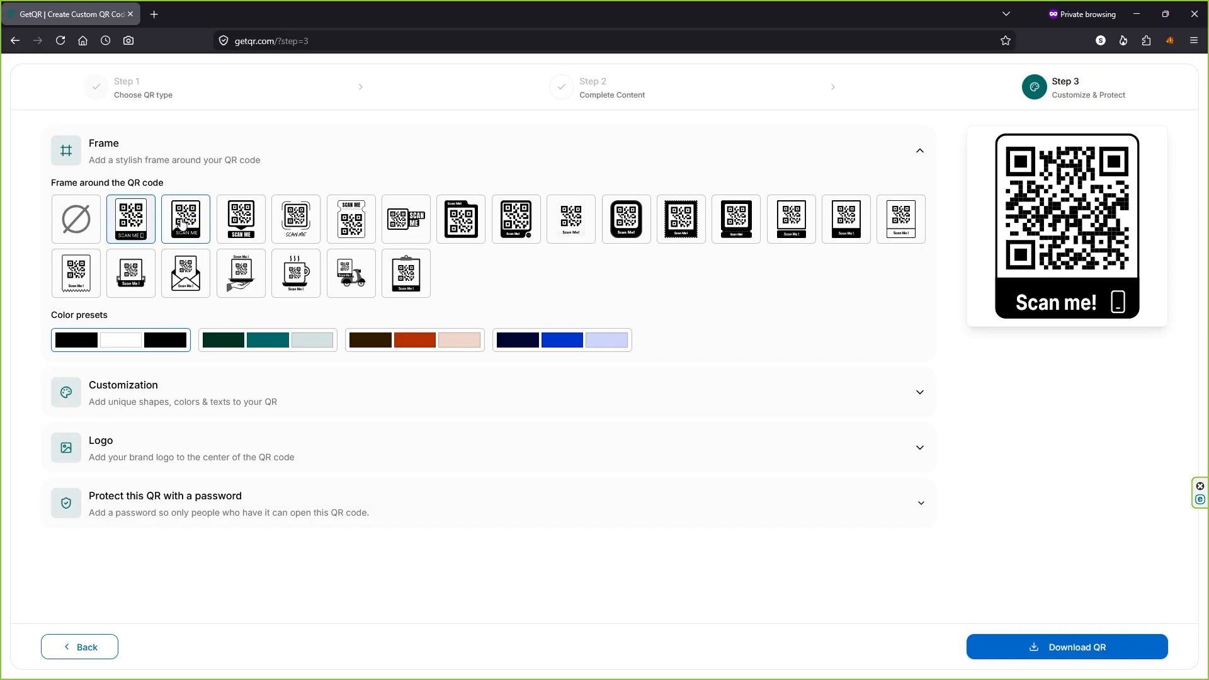
click(183, 224)
click(243, 222)
click(296, 220)
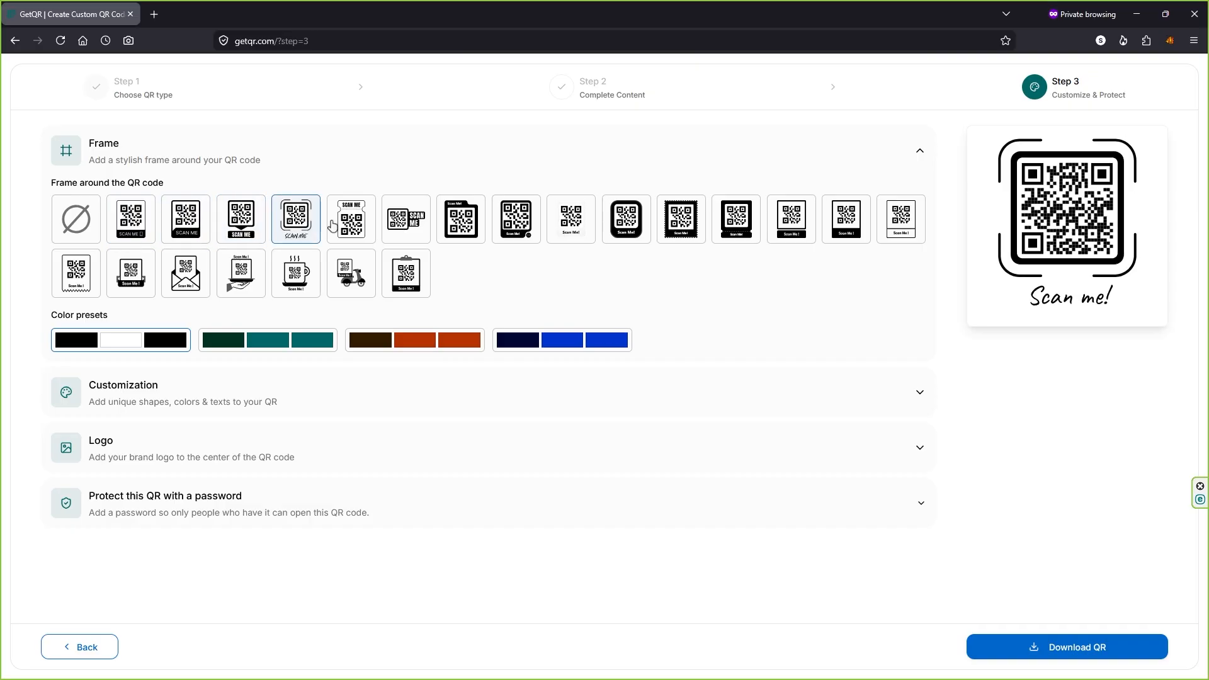
click(354, 226)
click(406, 220)
click(461, 220)
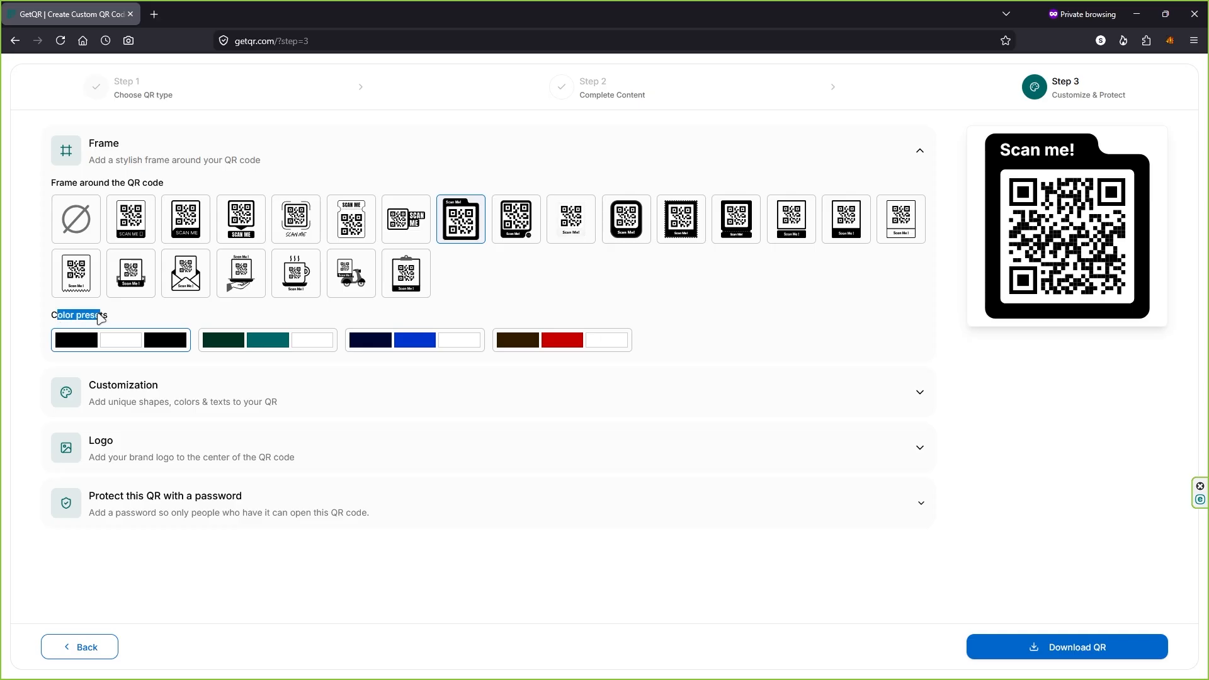
Try the green, blue and red color presets on the folder-shaped frame, ending on the green one
click(286, 347)
click(392, 346)
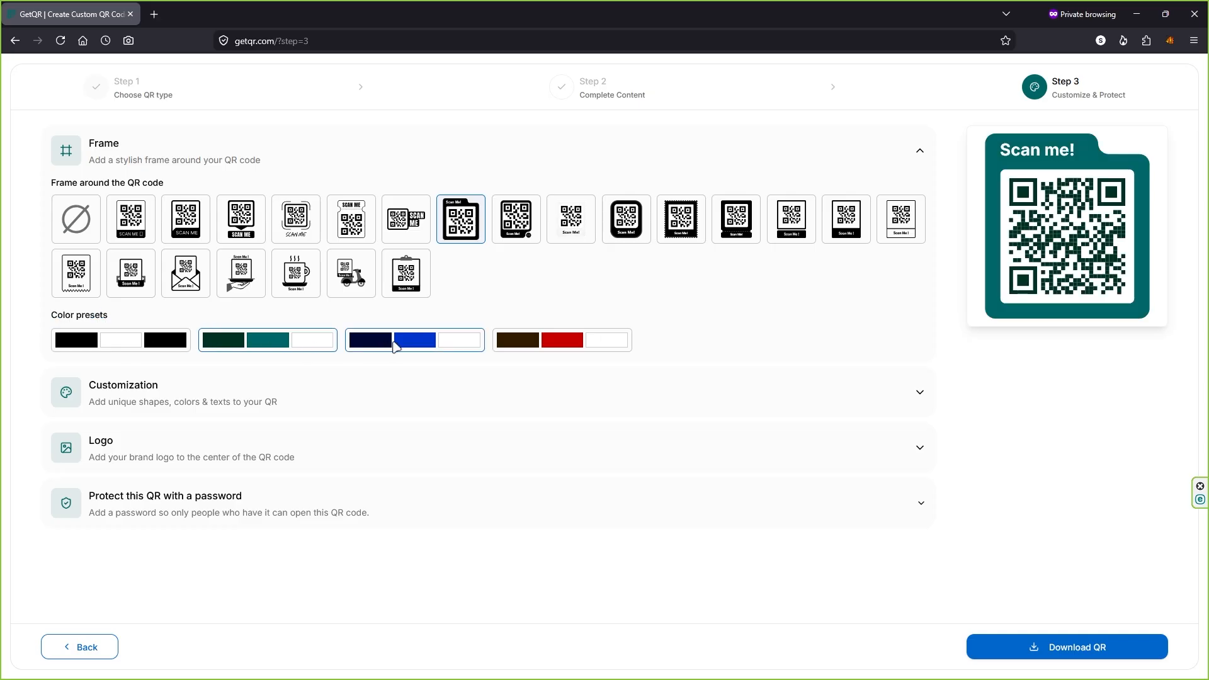
click(568, 346)
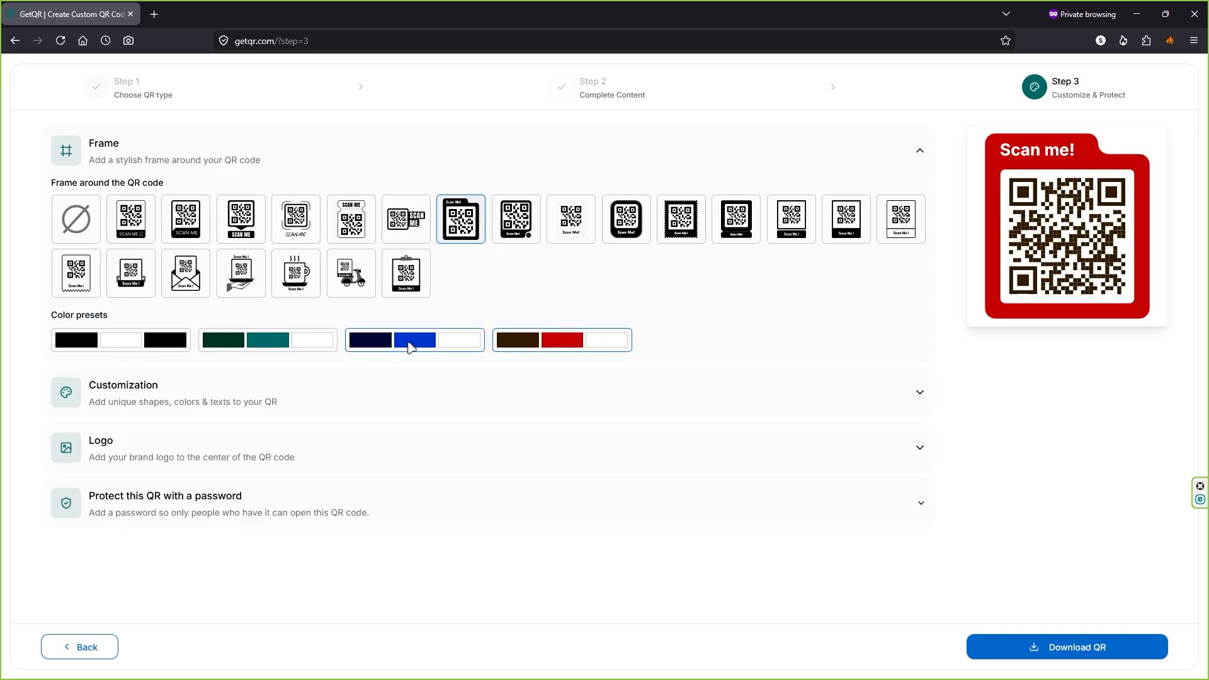
click(410, 347)
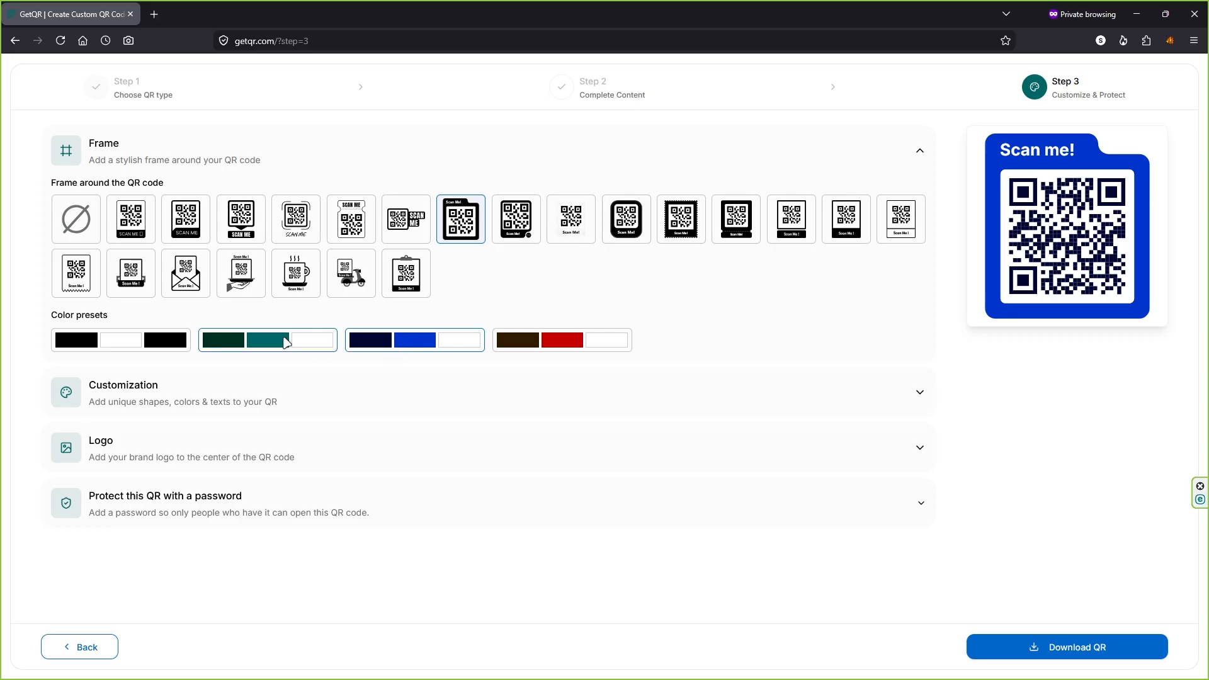
click(286, 342)
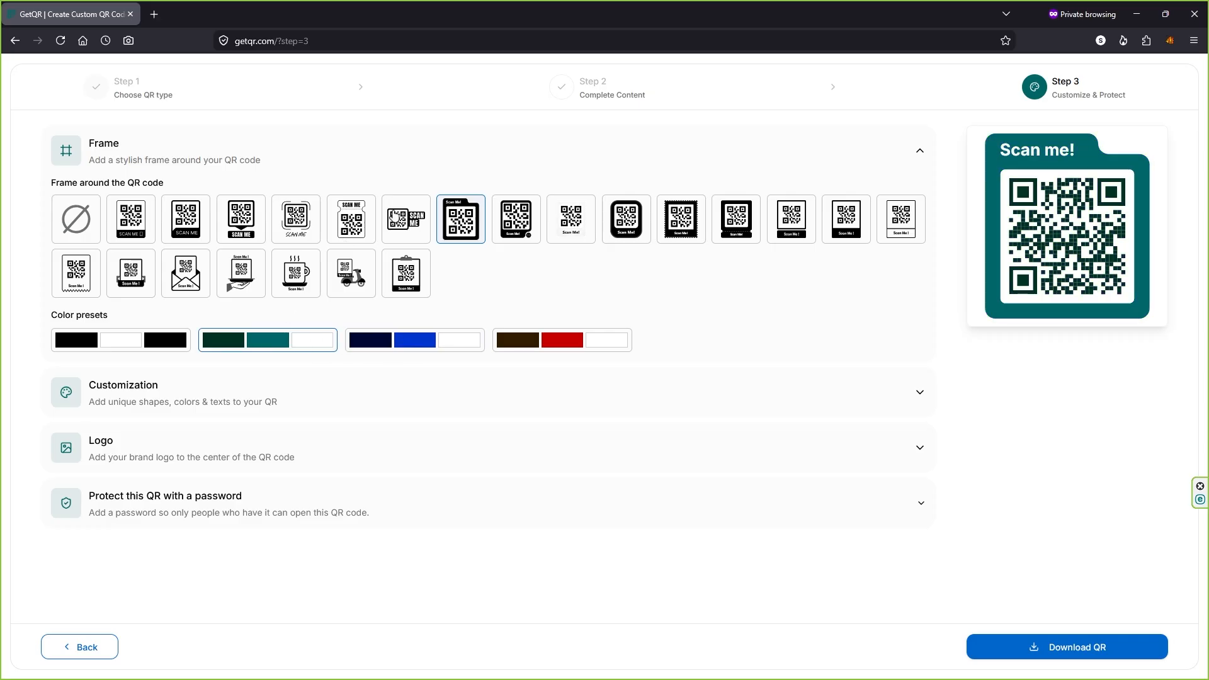
Try several more frame designs, including clipboard and scooter, and apply the corner-bracket frame with the handwritten "Scan me!" text
click(502, 223)
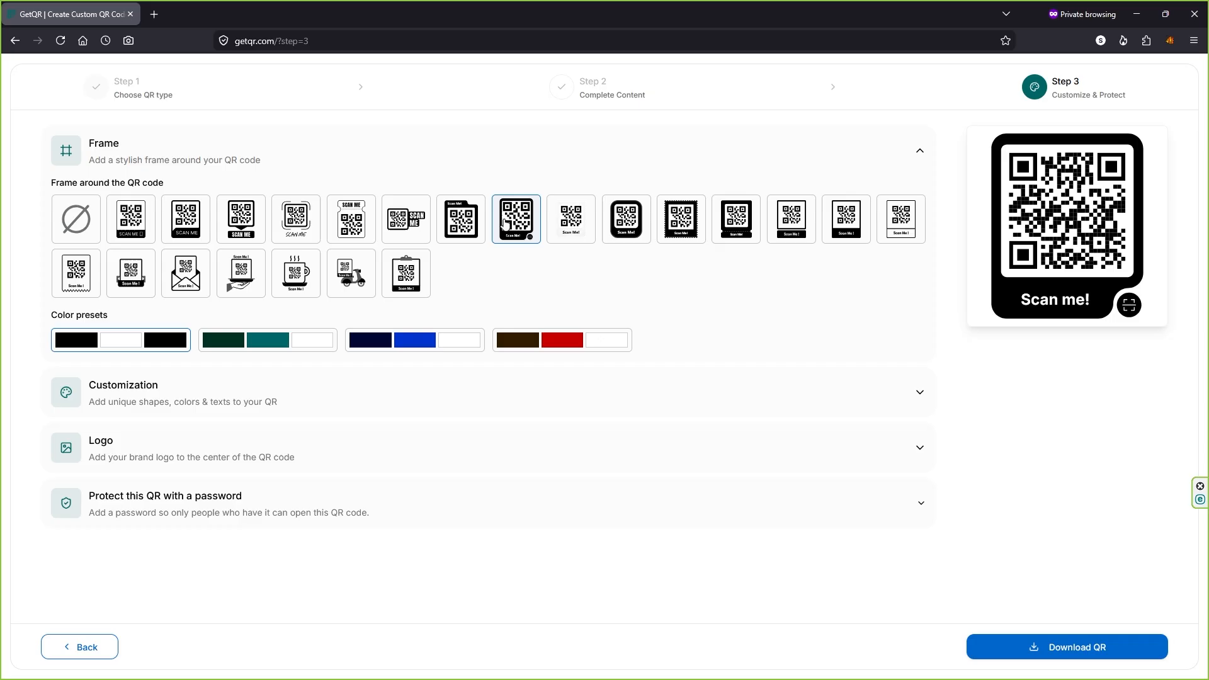
click(578, 228)
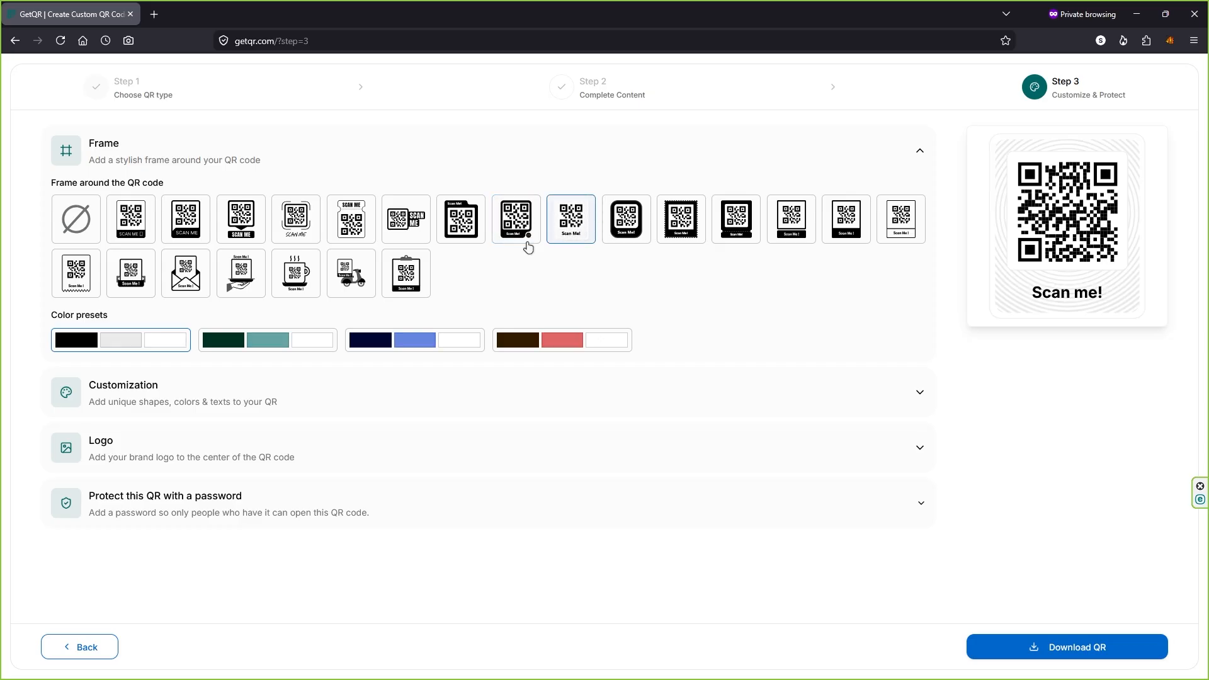
click(390, 275)
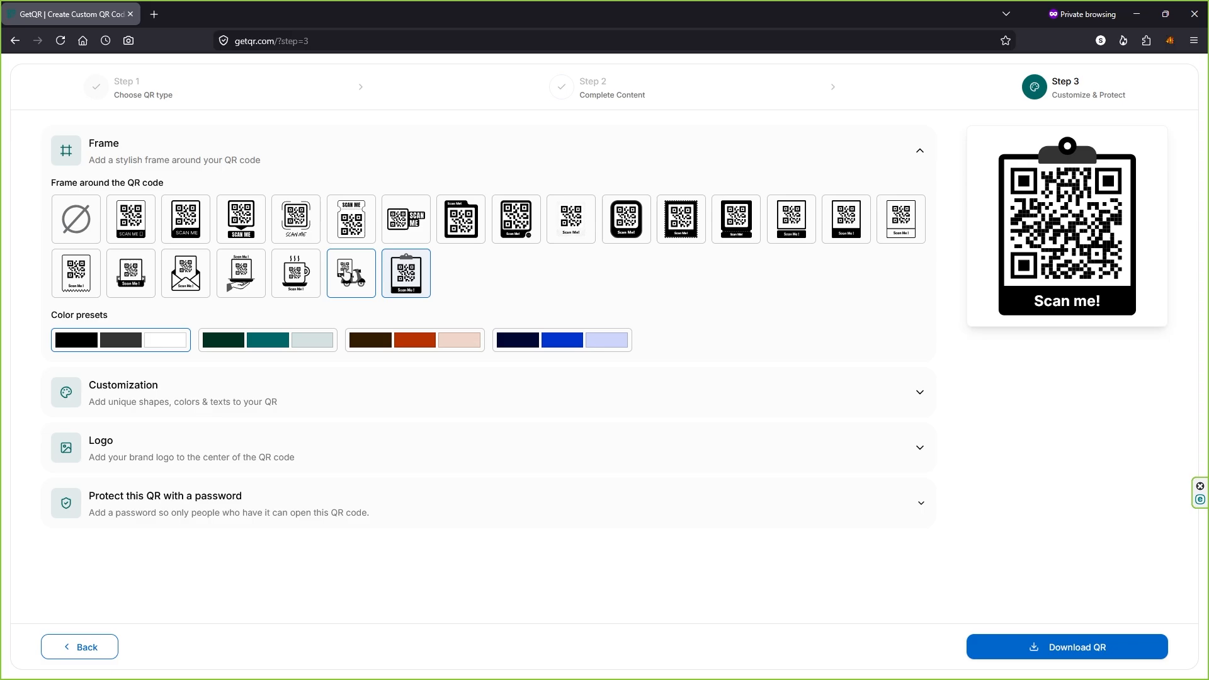
click(345, 272)
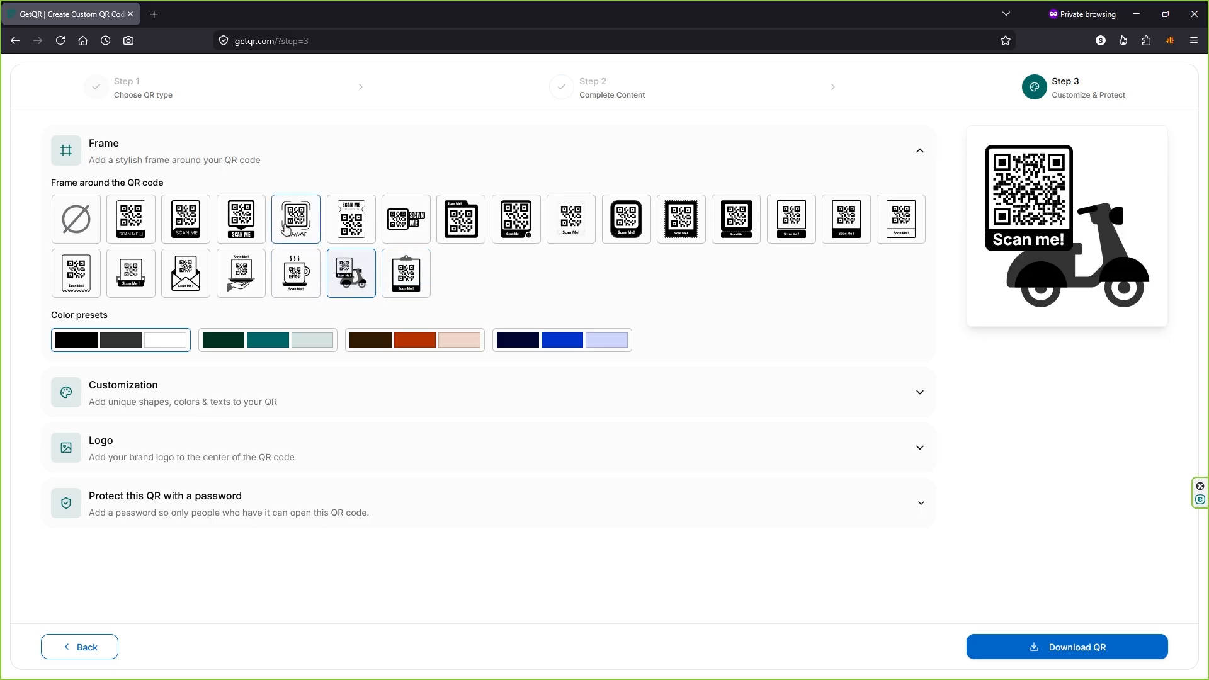
click(287, 229)
Try the QR shapes, return to the plain square one, and set circular corner squares with the dotted-grid corner dots
click(166, 394)
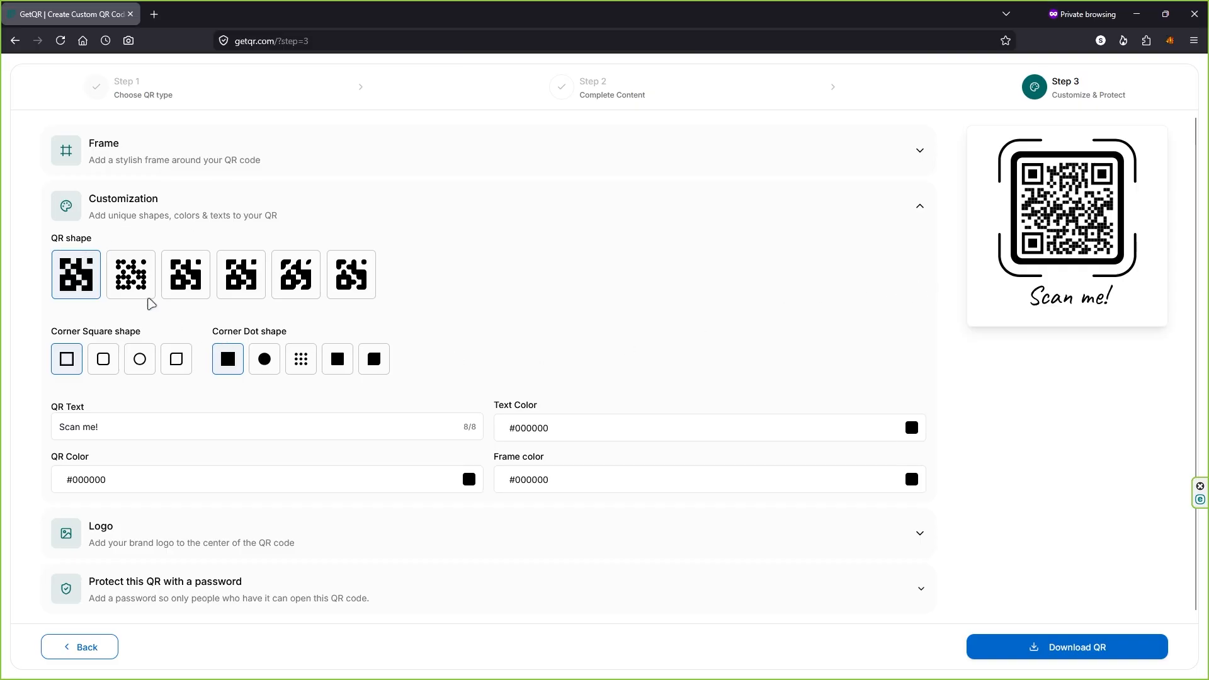
click(137, 288)
click(188, 282)
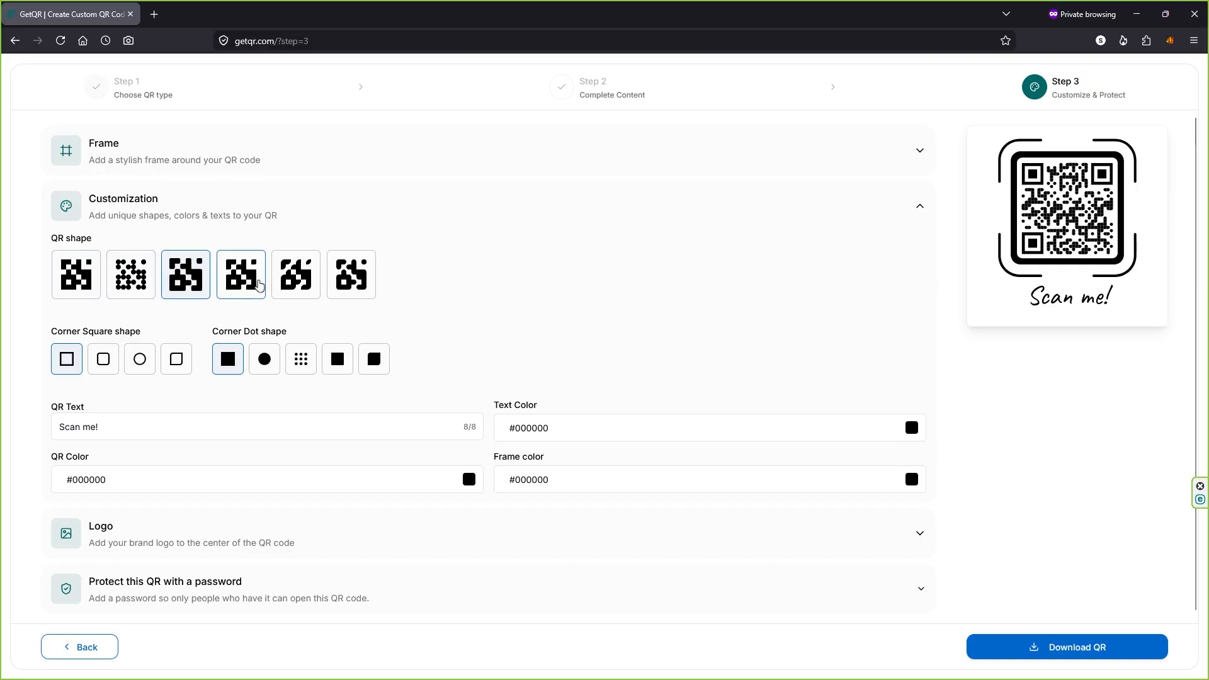
click(259, 285)
click(301, 282)
click(347, 279)
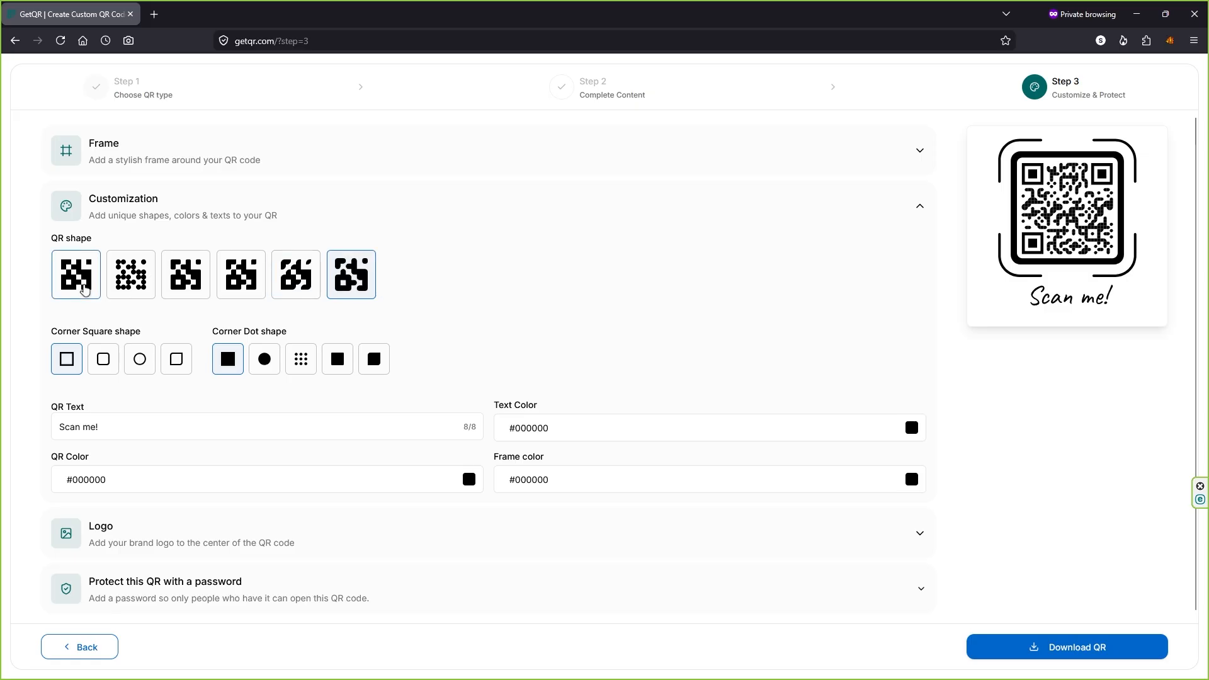
click(84, 289)
drag(67, 333, 119, 333)
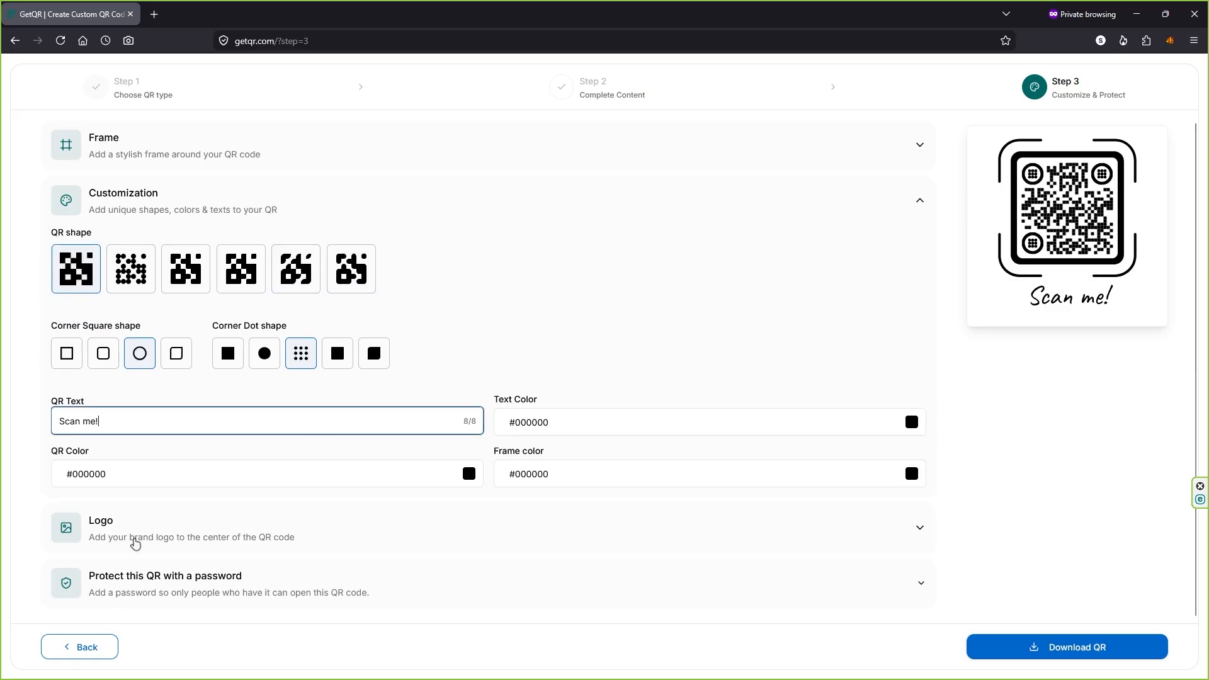
Add the Google G logo file 2000px-Google_'G'_Logo.svg.png from the social network icon folder to the QR code's center
click(135, 535)
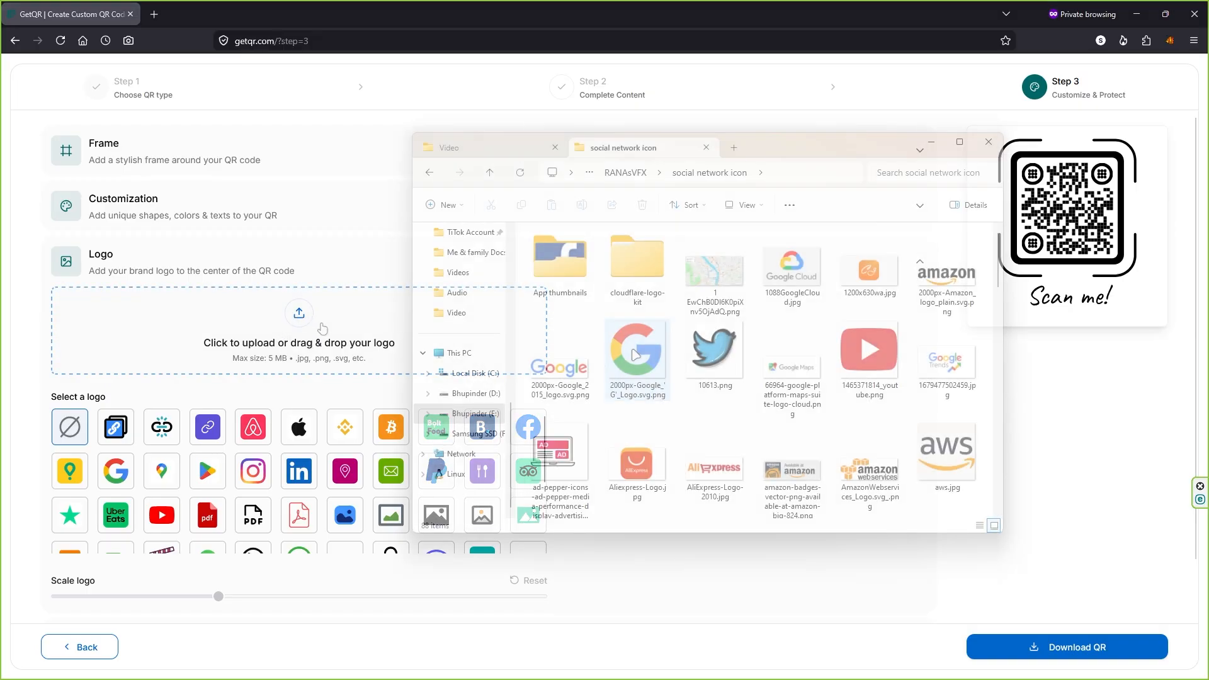
drag(635, 354, 305, 315)
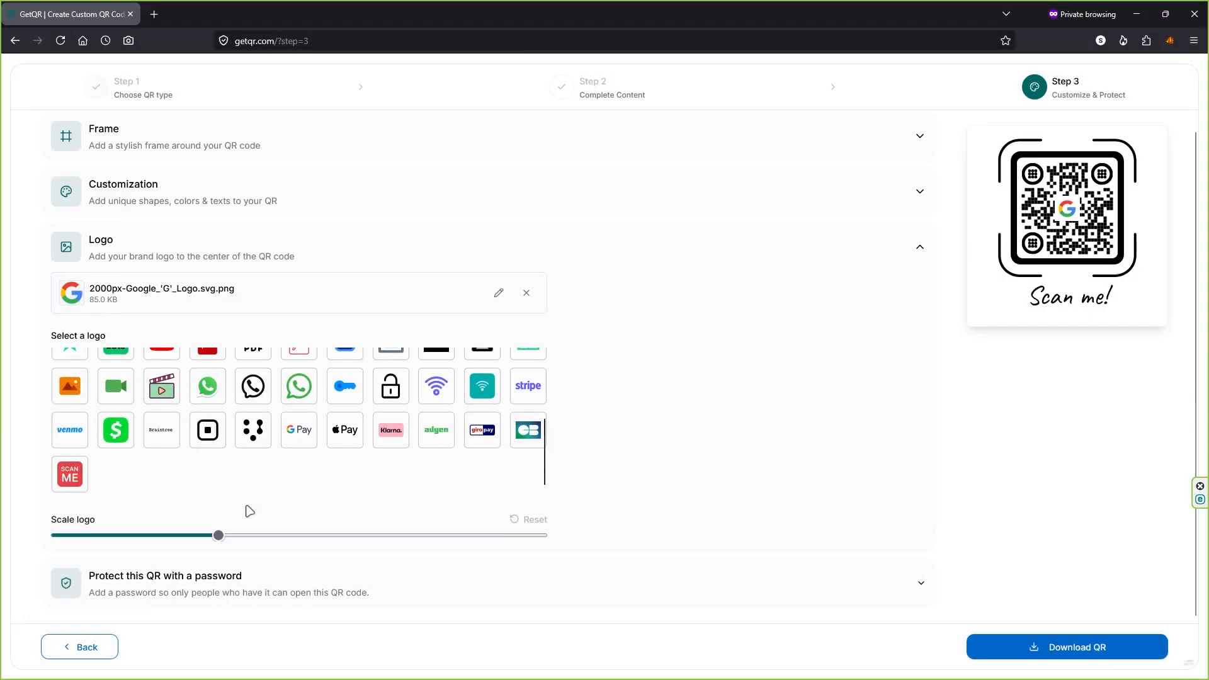
Turn on password protection for the QR code and make the Create password field ready for entry
click(152, 584)
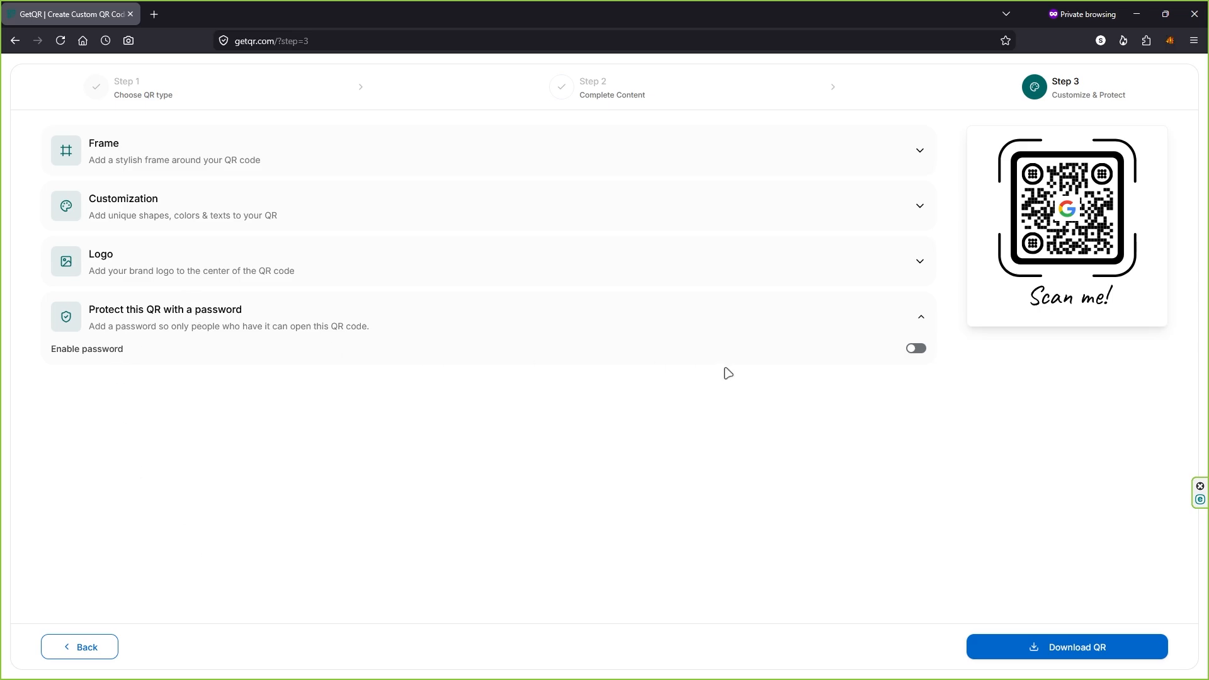
drag(74, 351, 141, 353)
click(142, 356)
click(916, 350)
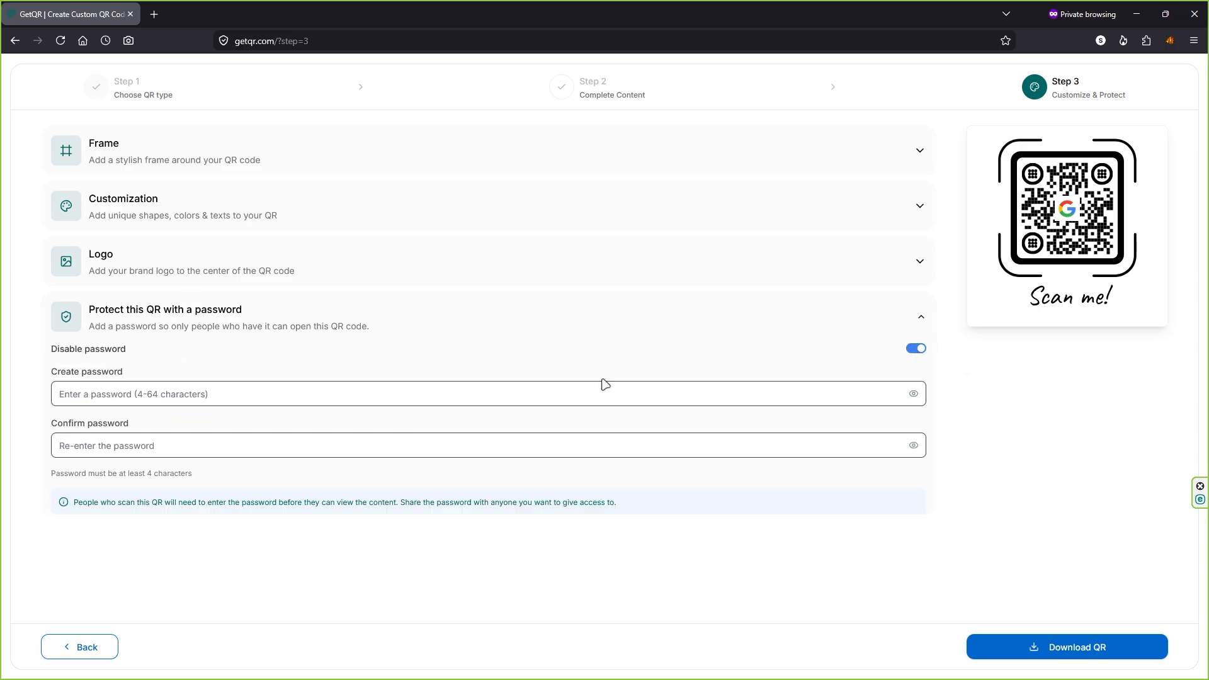
click(175, 401)
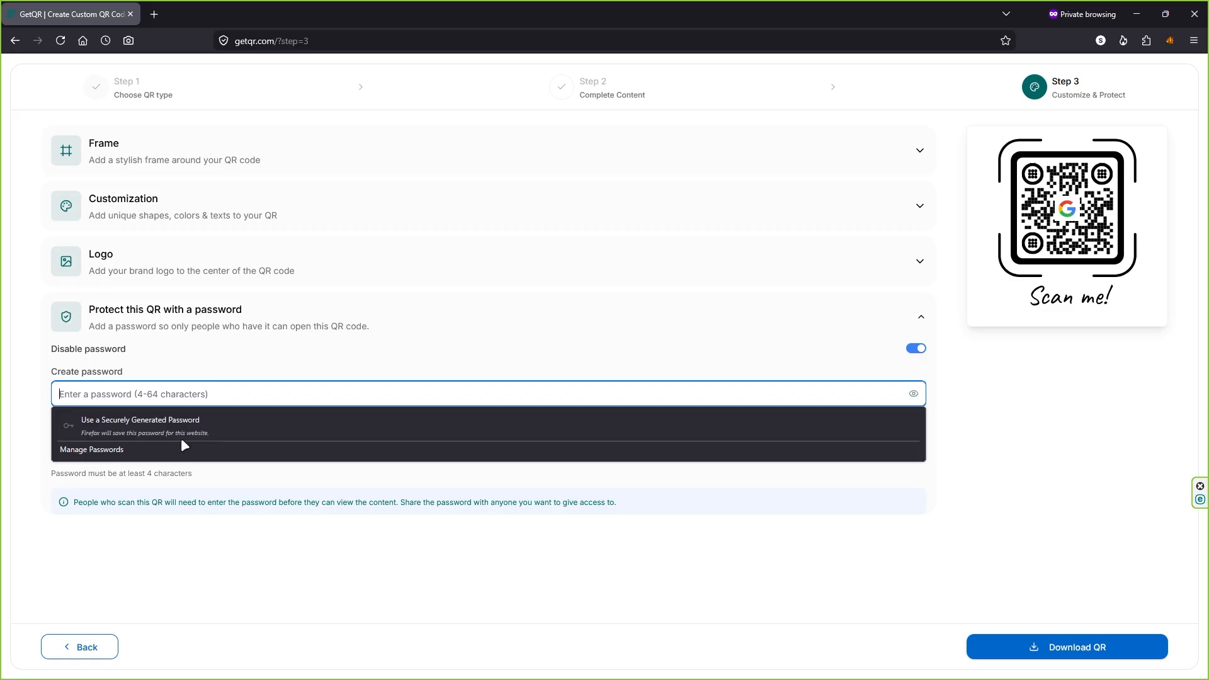
click(236, 381)
click(168, 403)
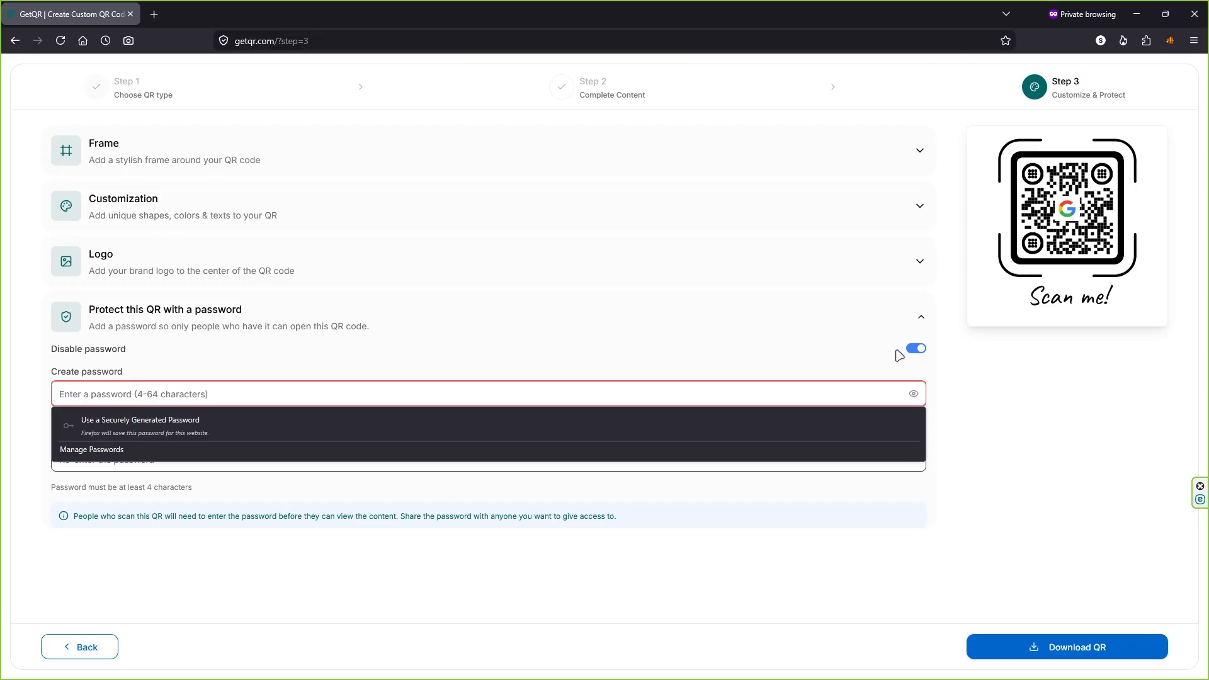
Turn off the QR code's password protection and request its download, up to the email field ready for entry
click(917, 349)
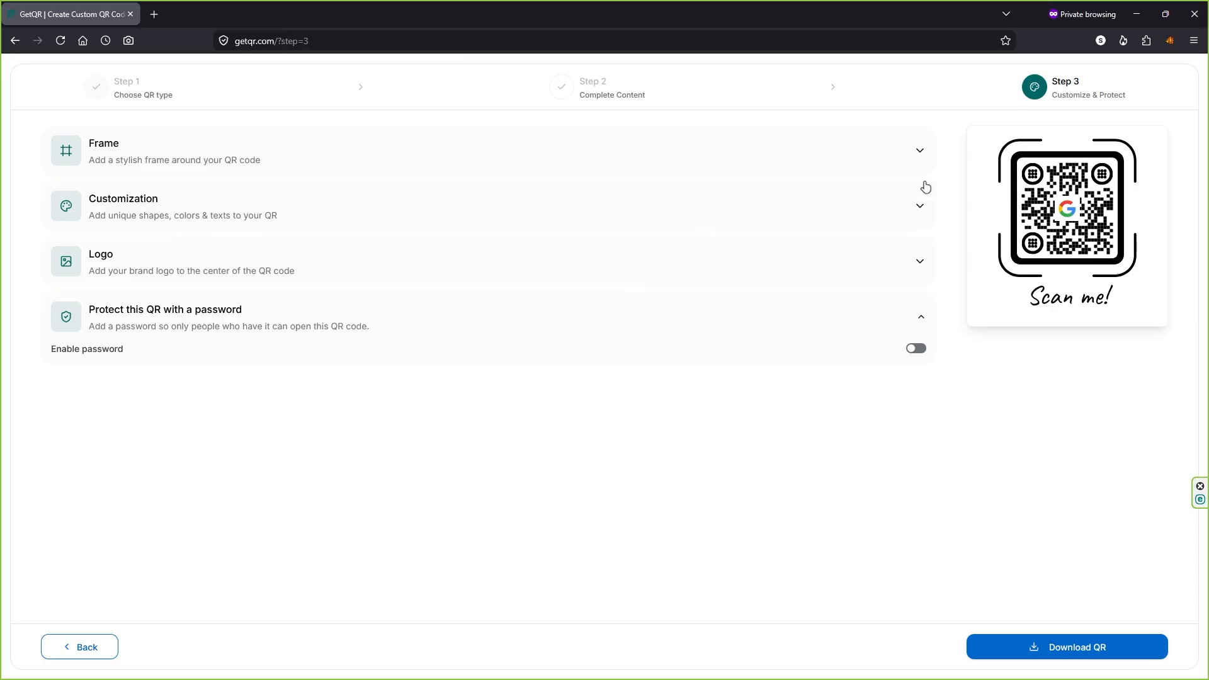
click(1062, 649)
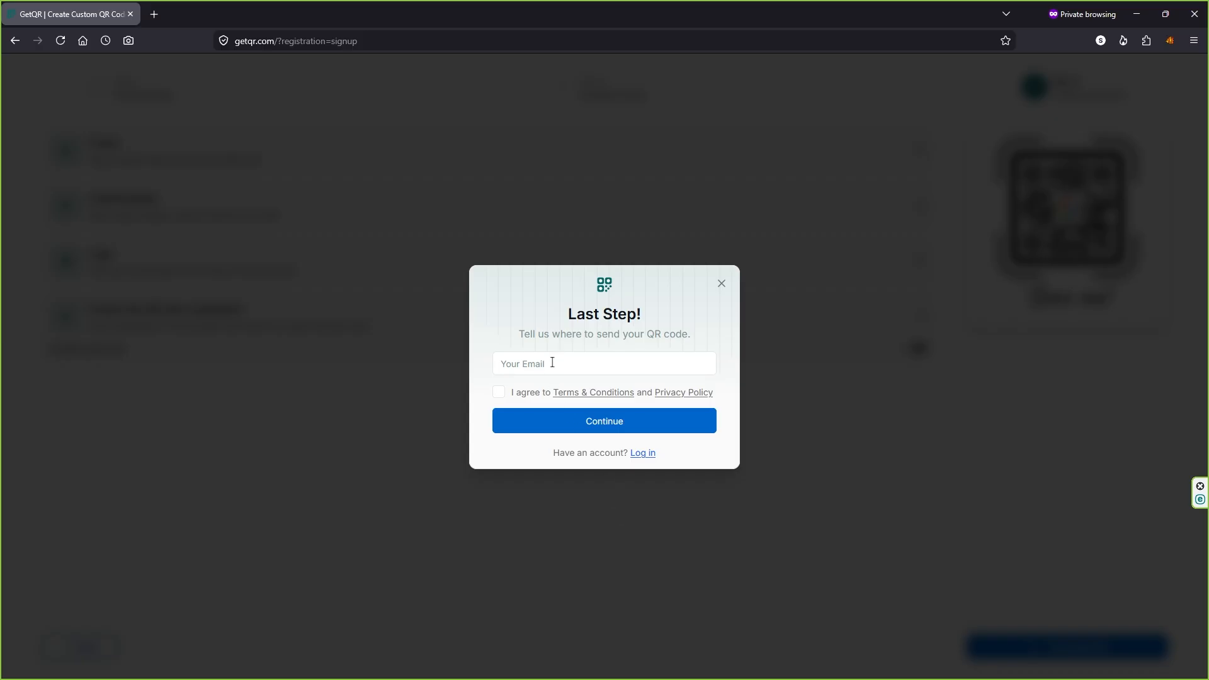
click(552, 363)
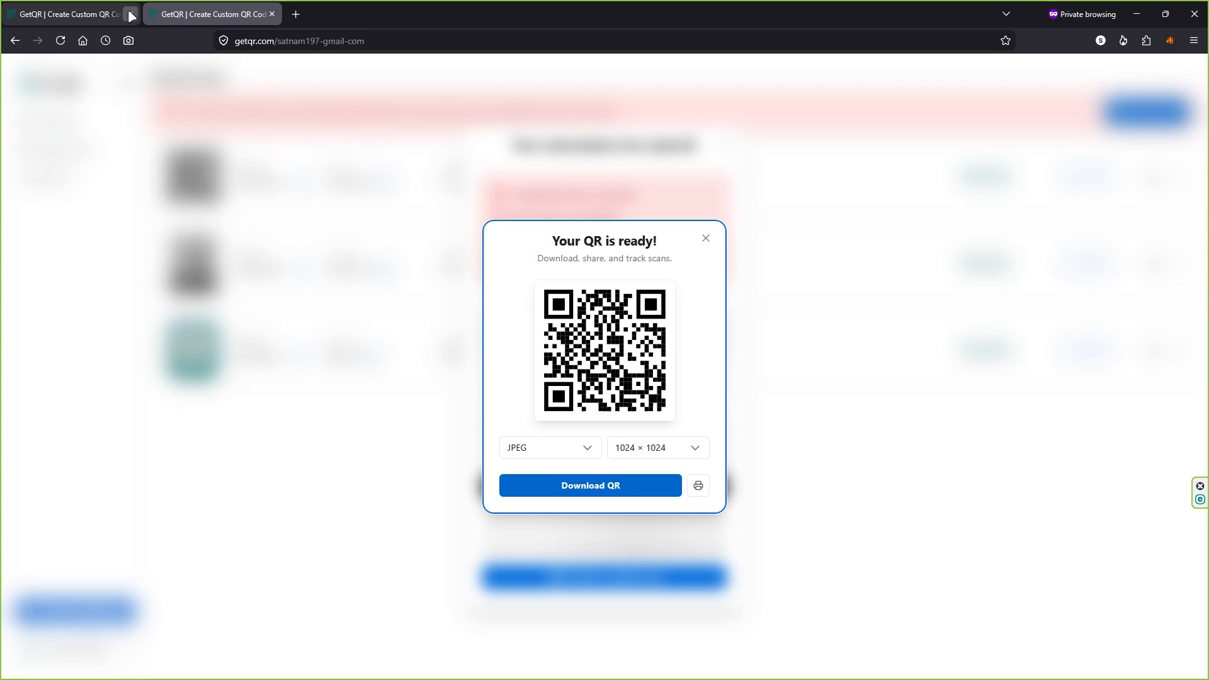
Close the extra GetQR tab, review the file formats, and download the ready QR code as a 1024 × 1024 JPEG
click(130, 14)
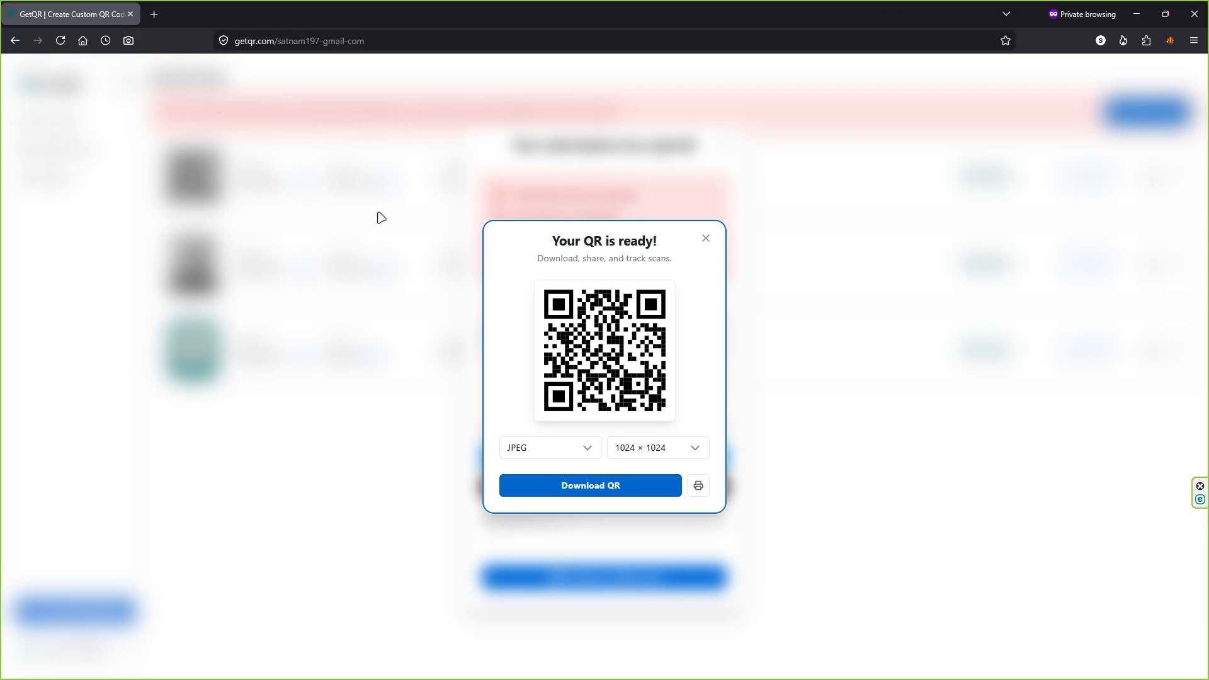
click(563, 452)
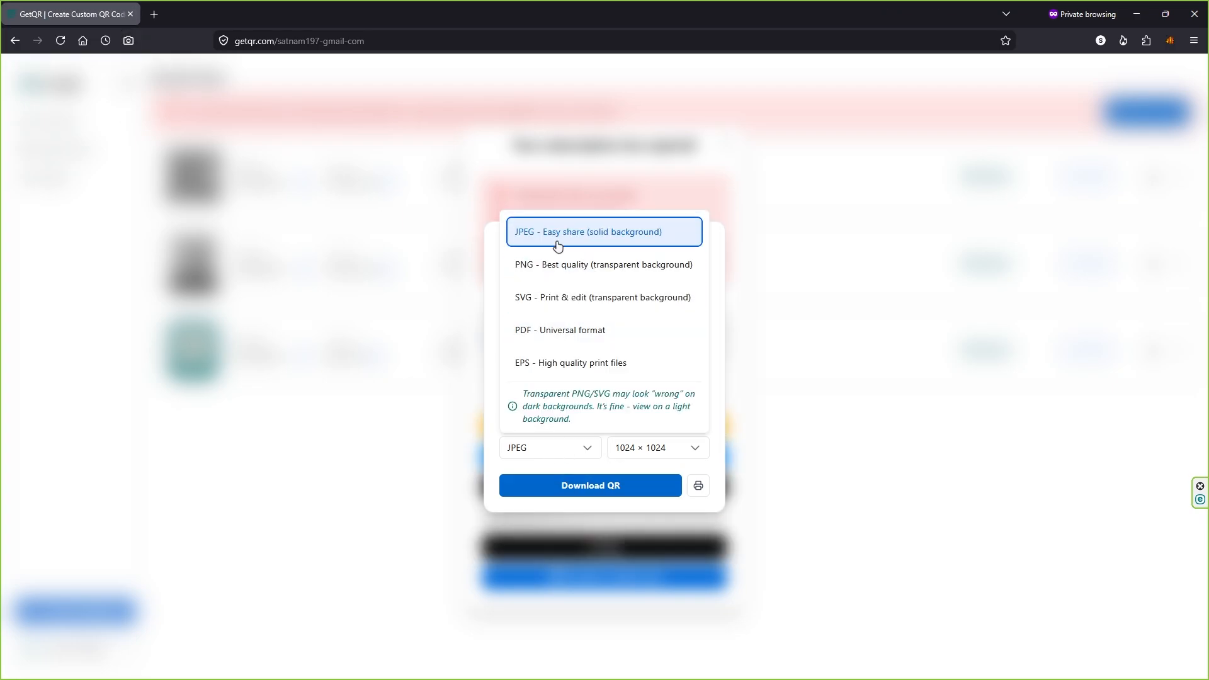
click(627, 449)
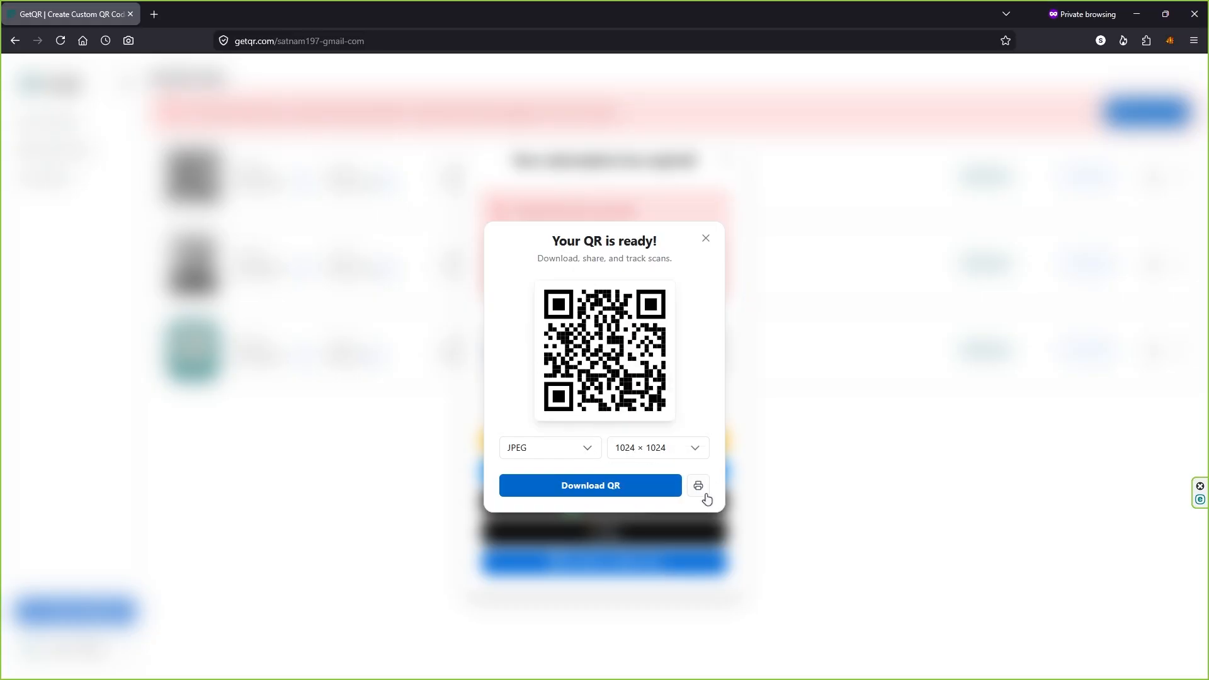
click(619, 490)
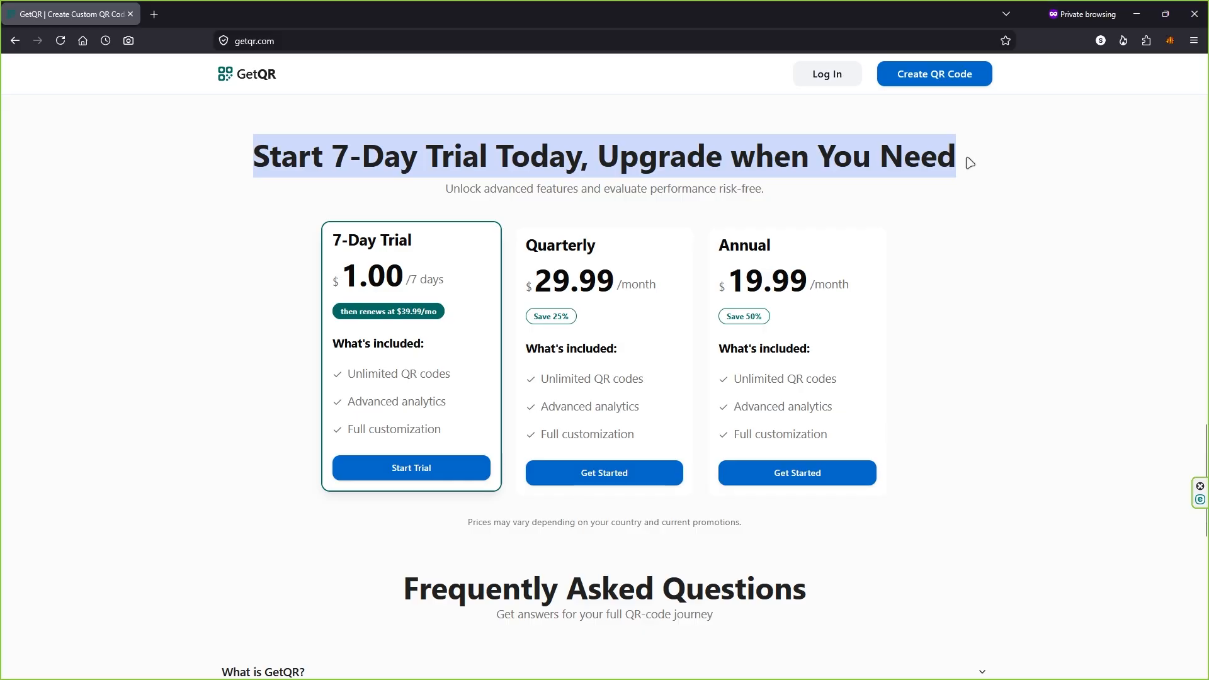
click(978, 188)
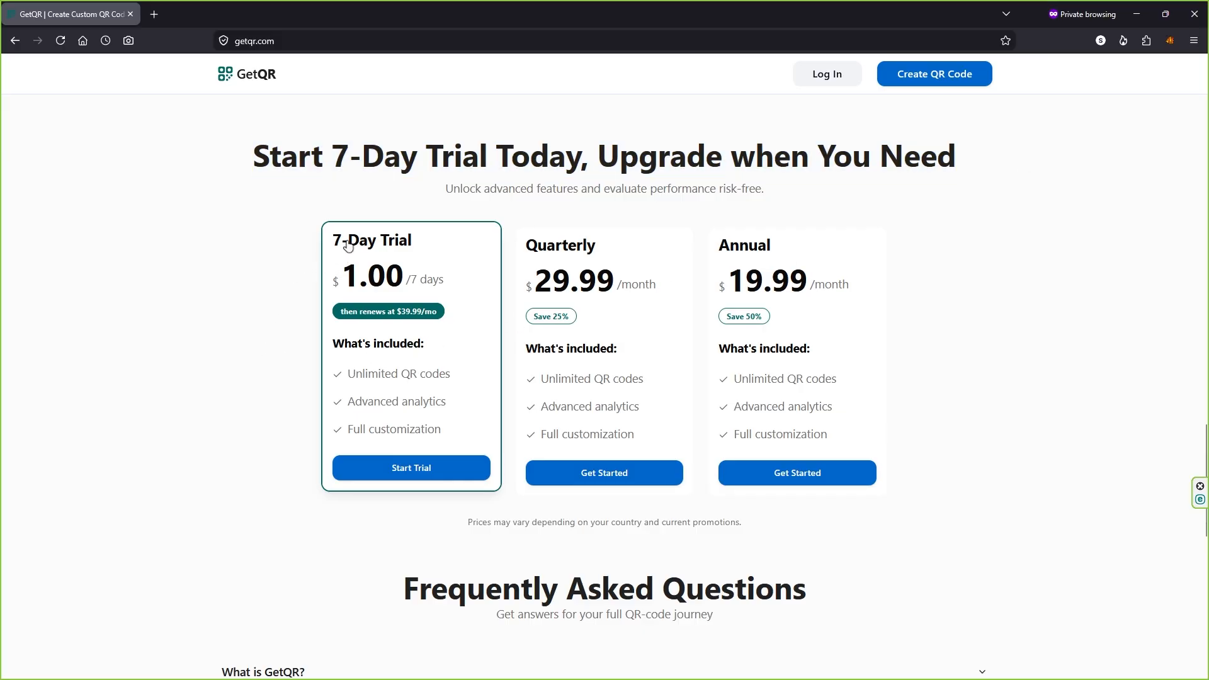